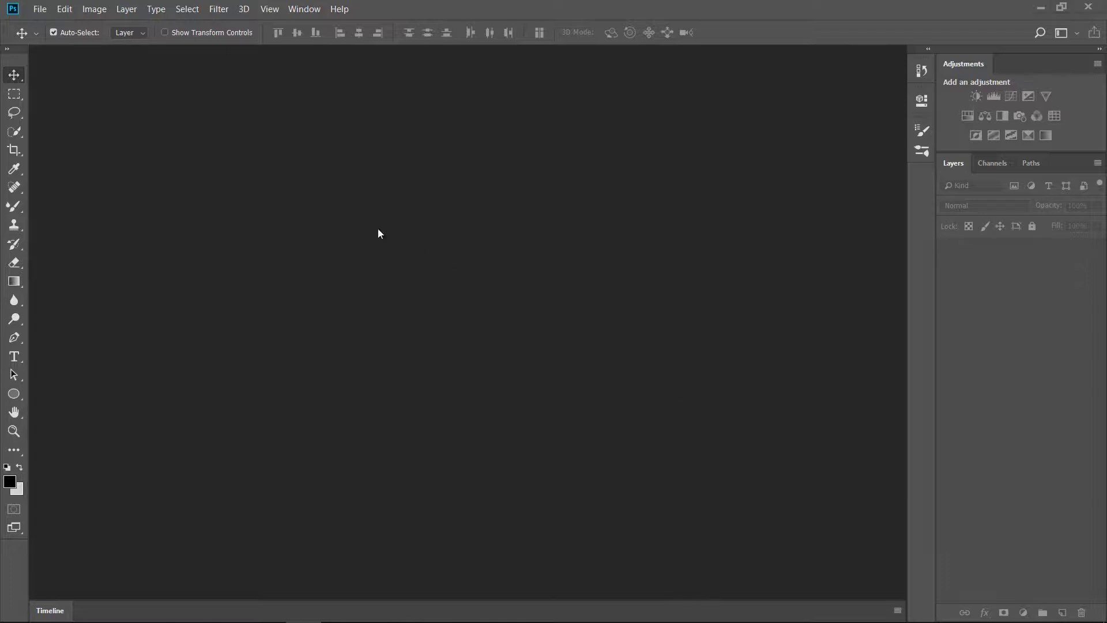
Create a new portrait 4 x 6 inch document at 300 ppi with a white background.
{"action": "left_click", "coordinate": [40, 9]}
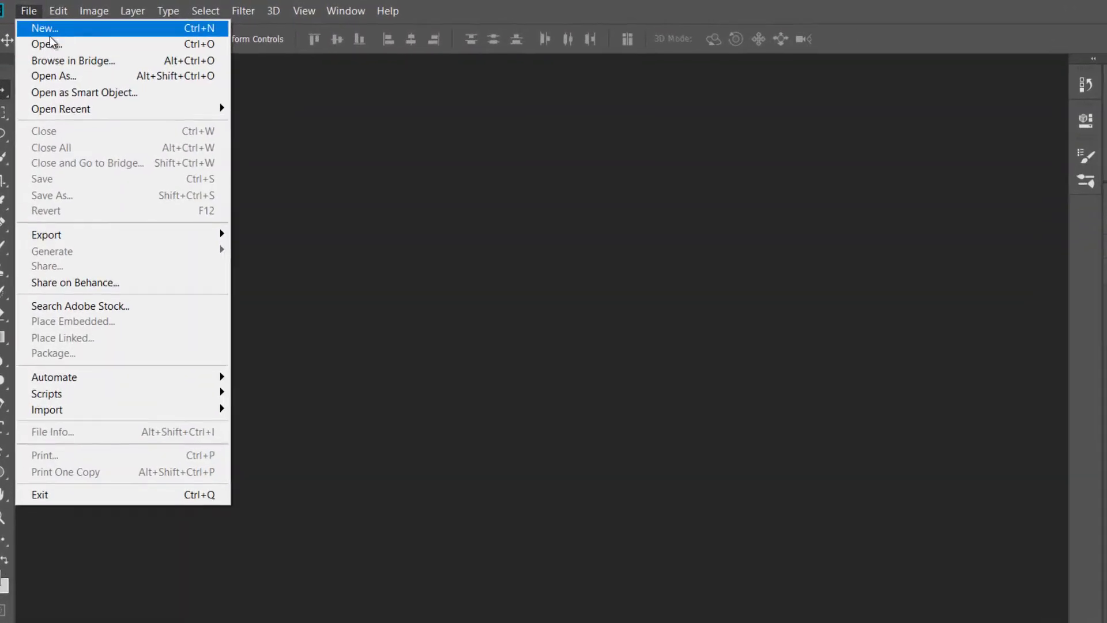
{"action": "left_click", "coordinate": [48, 33]}
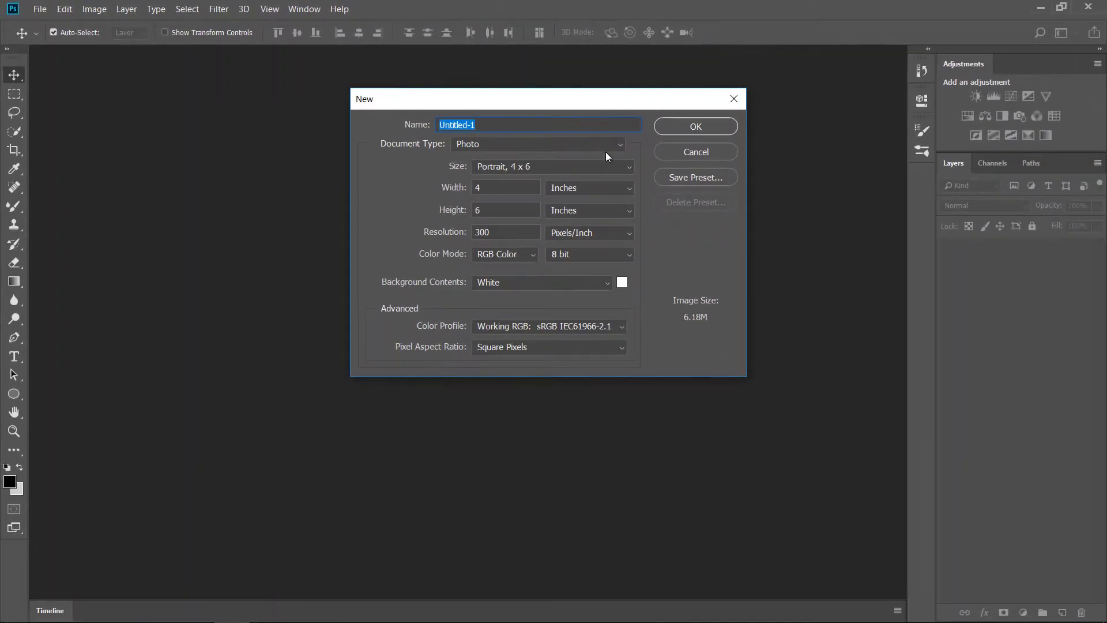
{"action": "left_click", "coordinate": [712, 130]}
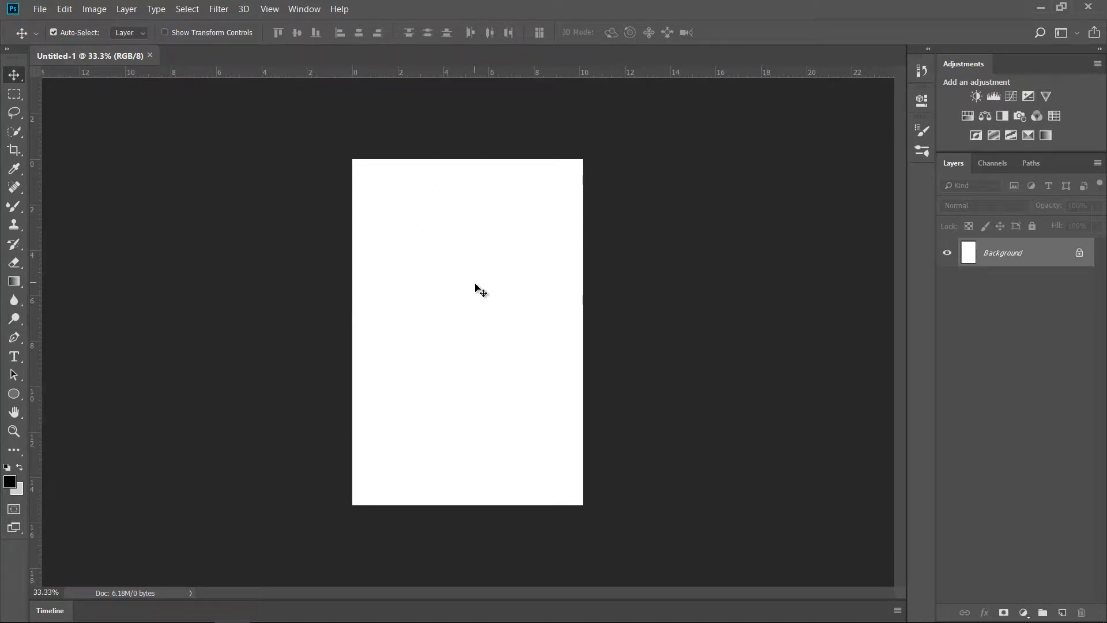
Zoom in on the blank page and switch the ruler units to centimetres.
{"action": "left_click_drag", "start_coordinate": [517, 272], "coordinate": [542, 262]}
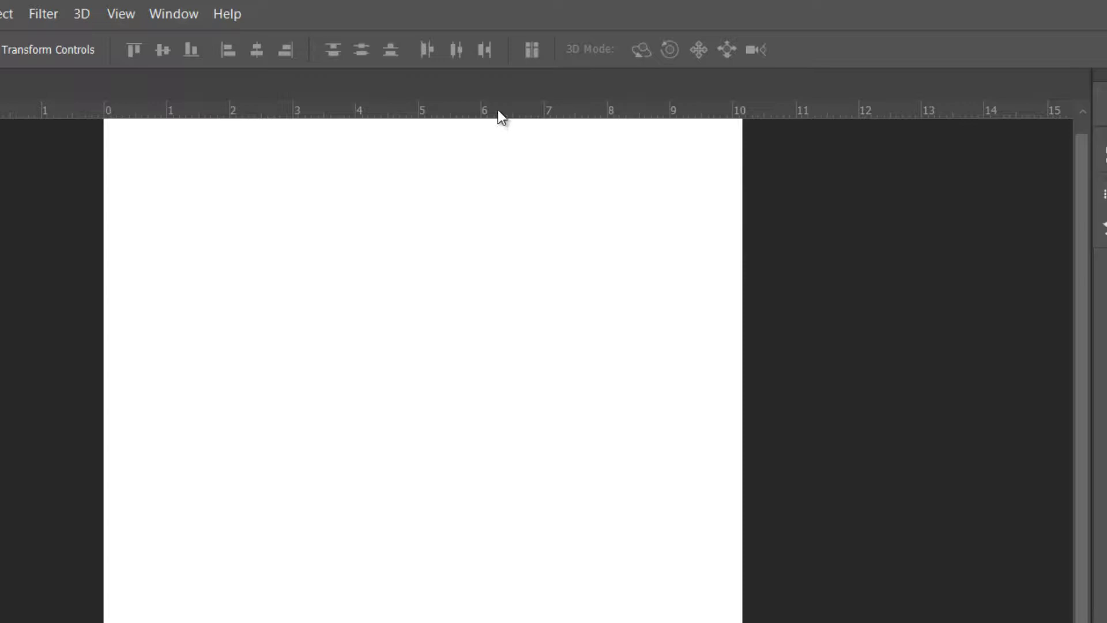
{"action": "right_click", "coordinate": [504, 111]}
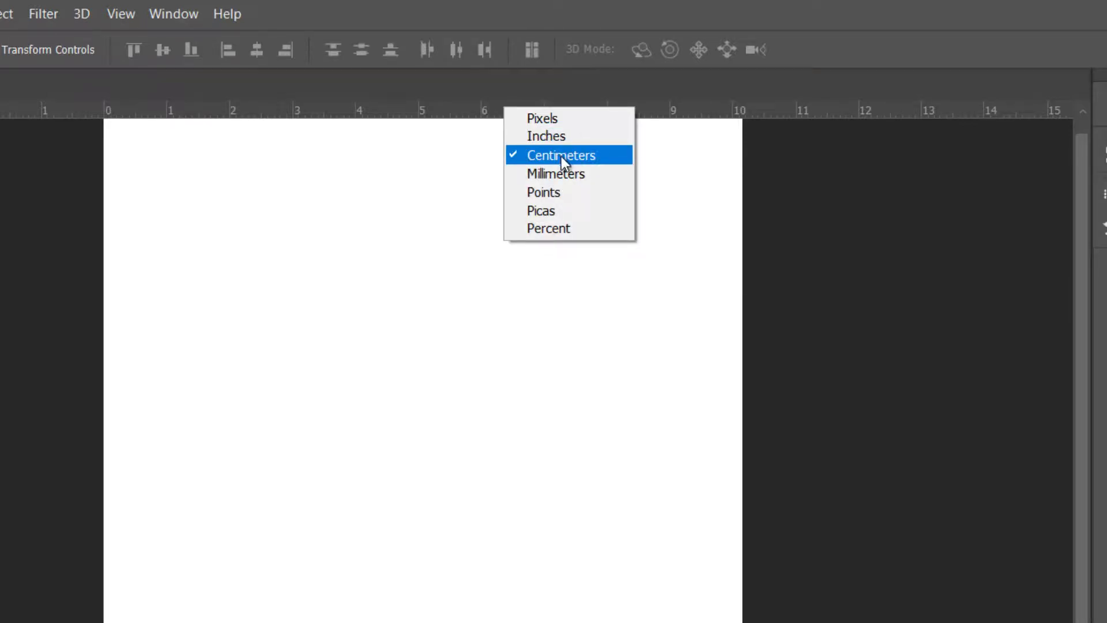
{"action": "left_click", "coordinate": [559, 127]}
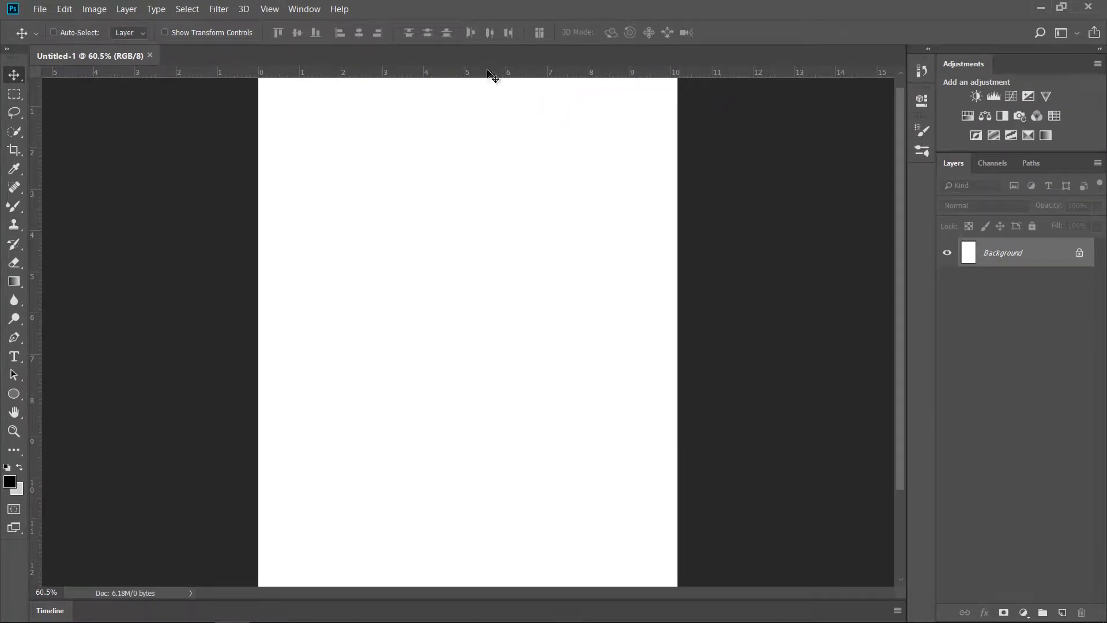
{"action": "key", "text": "ctrl+r"}
{"action": "key", "text": "ctrl+r"}
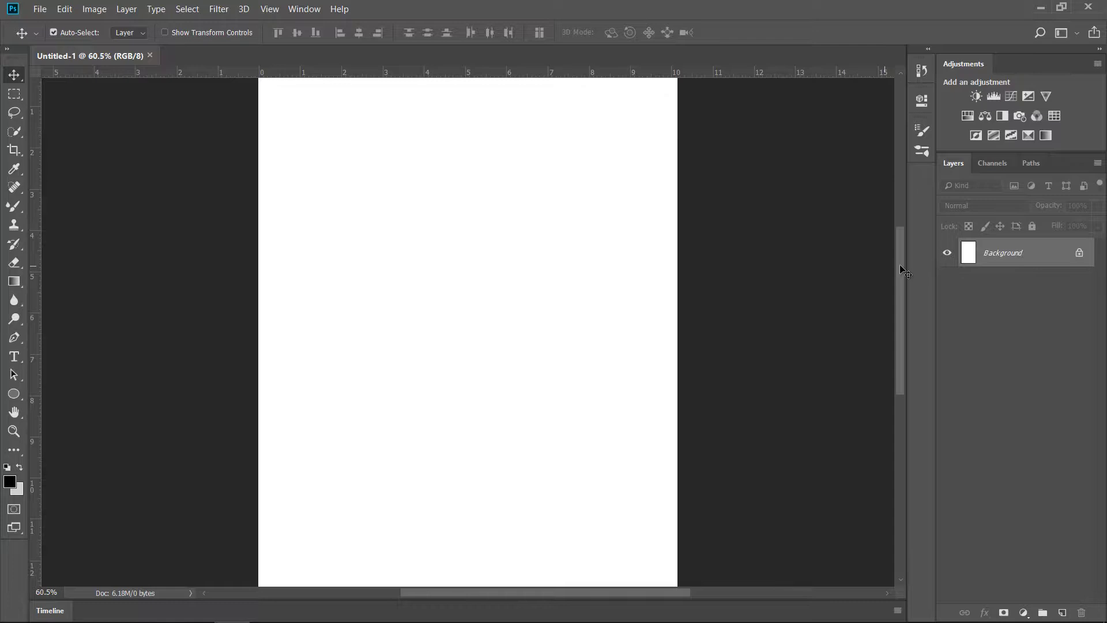
Zoom in closer on the blank white page.
{"action": "left_click_drag", "start_coordinate": [904, 273], "coordinate": [902, 241]}
{"action": "key", "text": "z"}
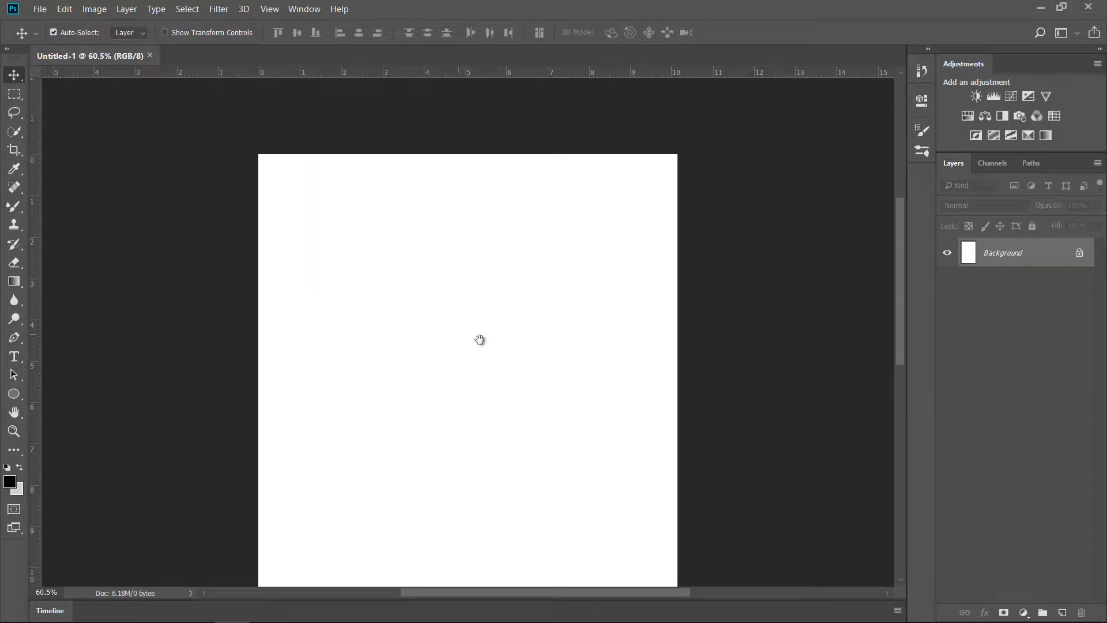
{"action": "key", "text": "alt"}
{"action": "left_click_drag", "start_coordinate": [448, 300], "coordinate": [477, 299]}
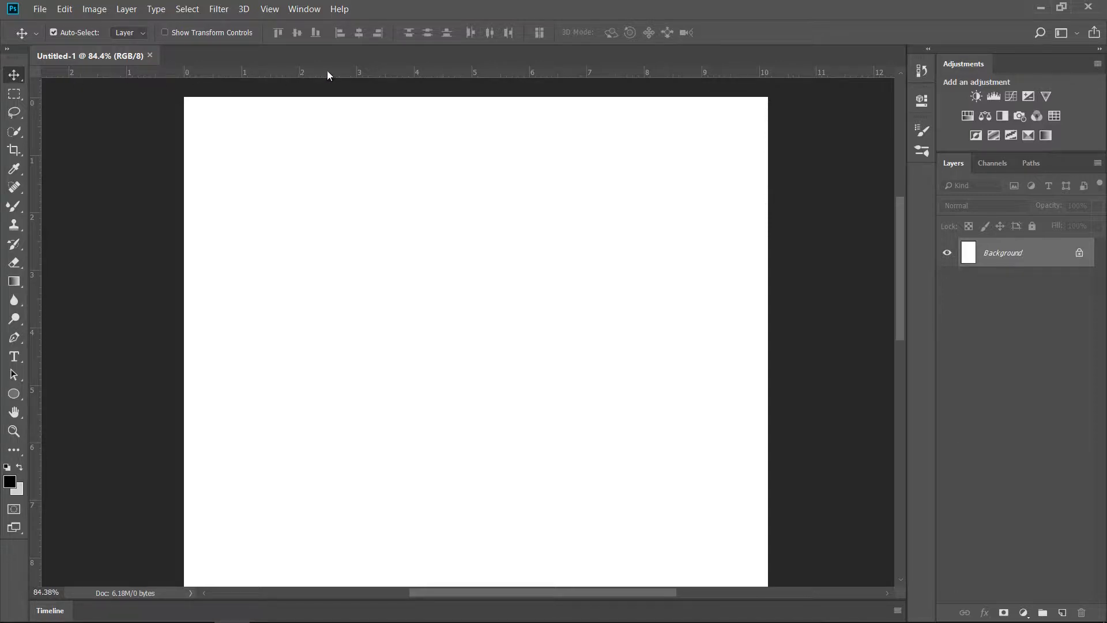
Drag top and bottom horizontal guides and vertical guides near 0.5 and 4 cm to frame the first photo.
{"action": "left_click_drag", "start_coordinate": [327, 72], "coordinate": [327, 126]}
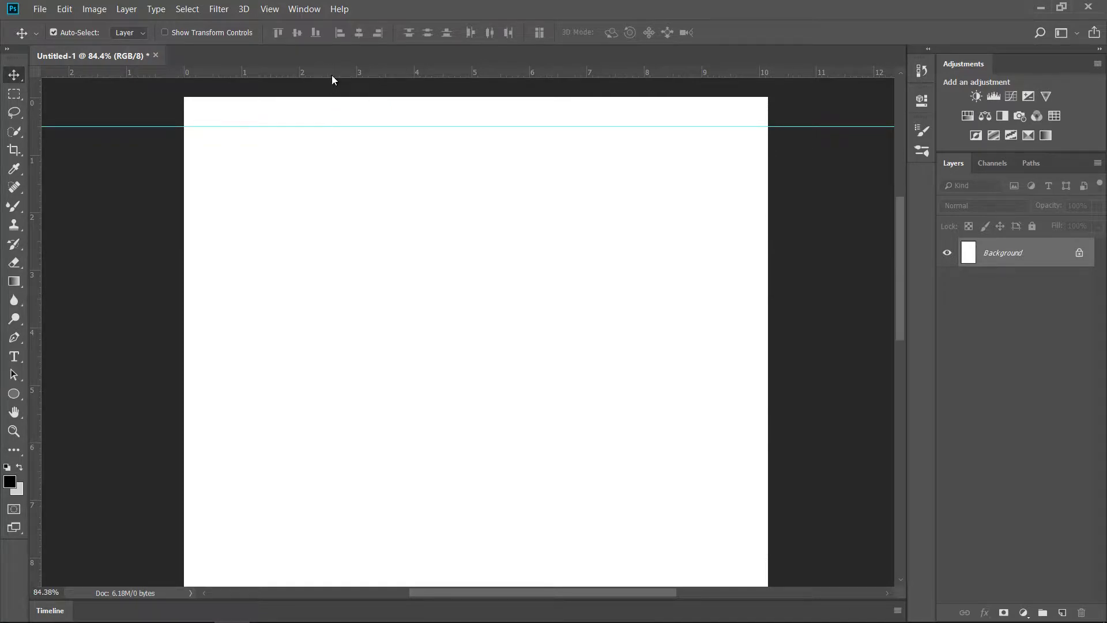
{"action": "left_click_drag", "start_coordinate": [37, 195], "coordinate": [213, 193]}
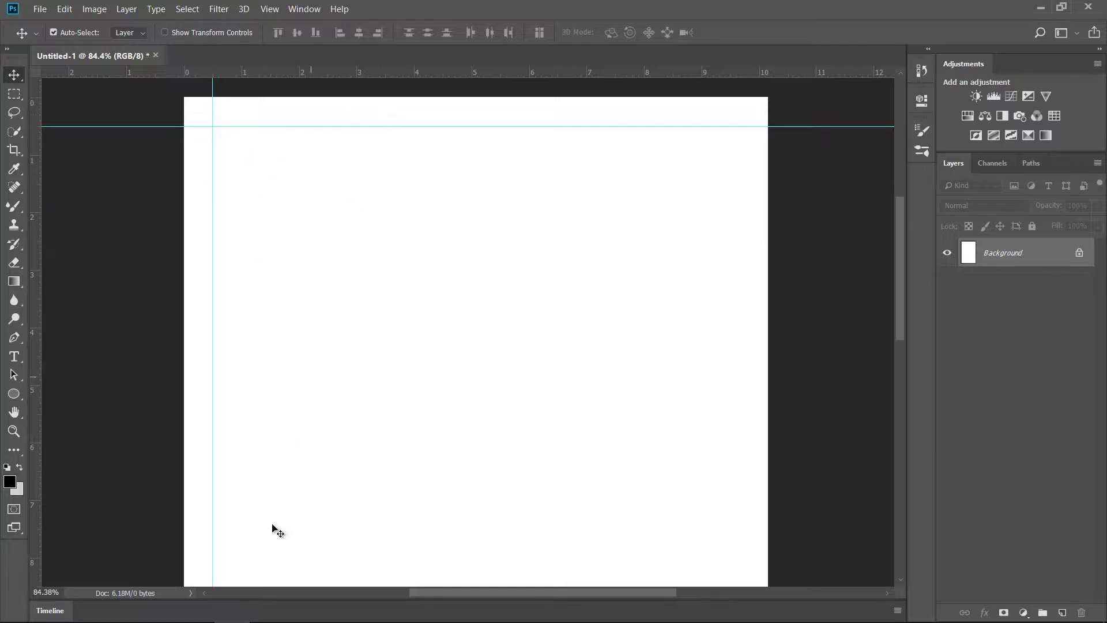
{"action": "mouse_move", "coordinate": [262, 617]}
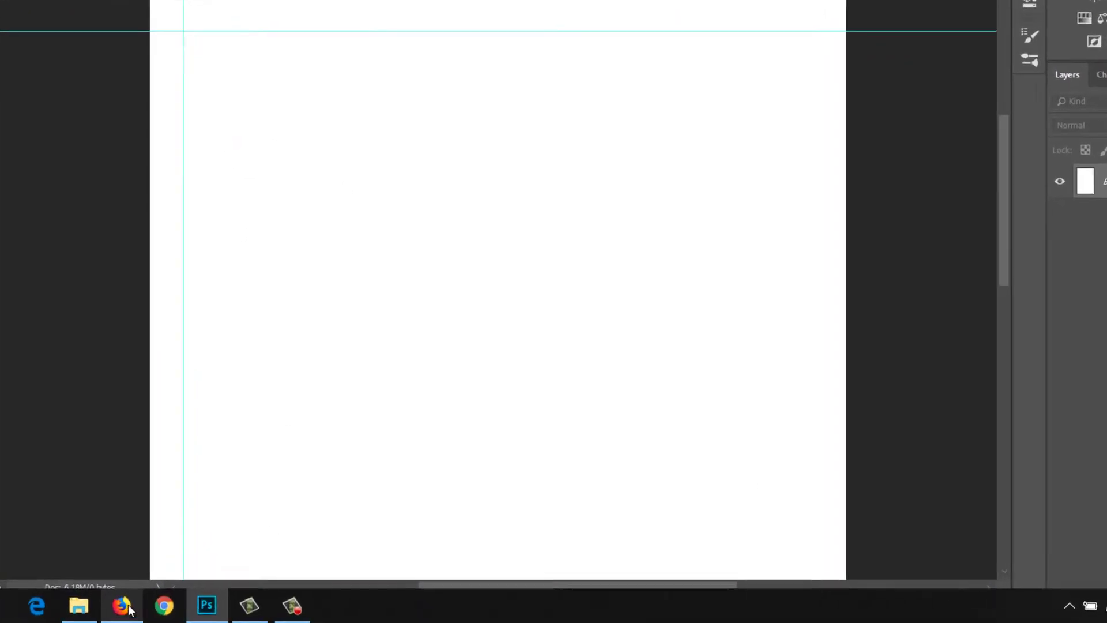
{"action": "left_click", "coordinate": [122, 605]}
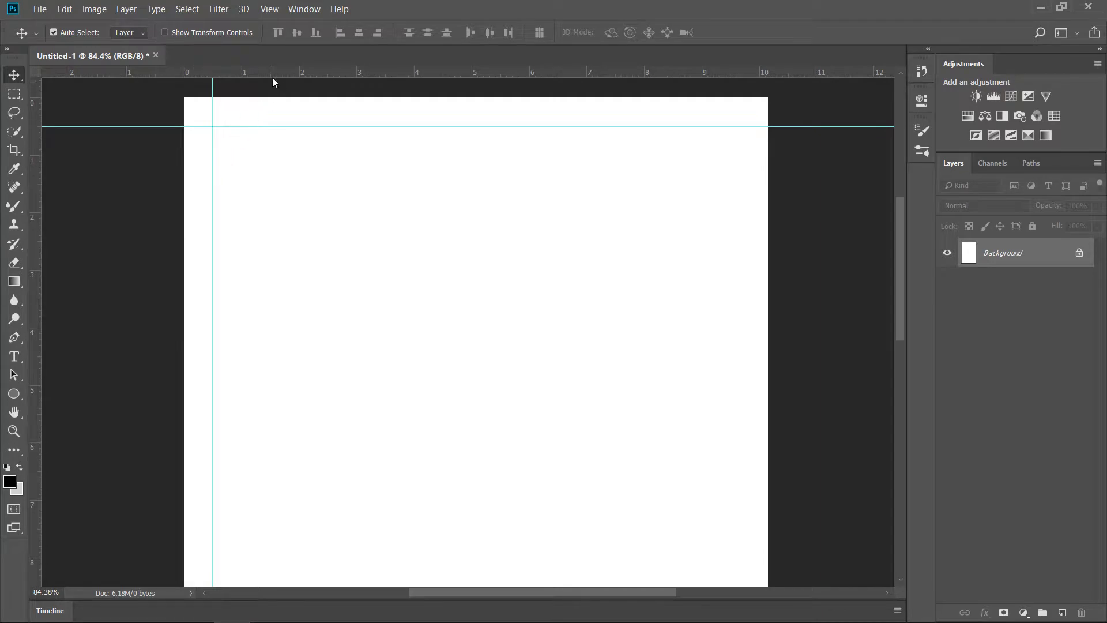
{"action": "left_click_drag", "start_coordinate": [272, 75], "coordinate": [317, 385]}
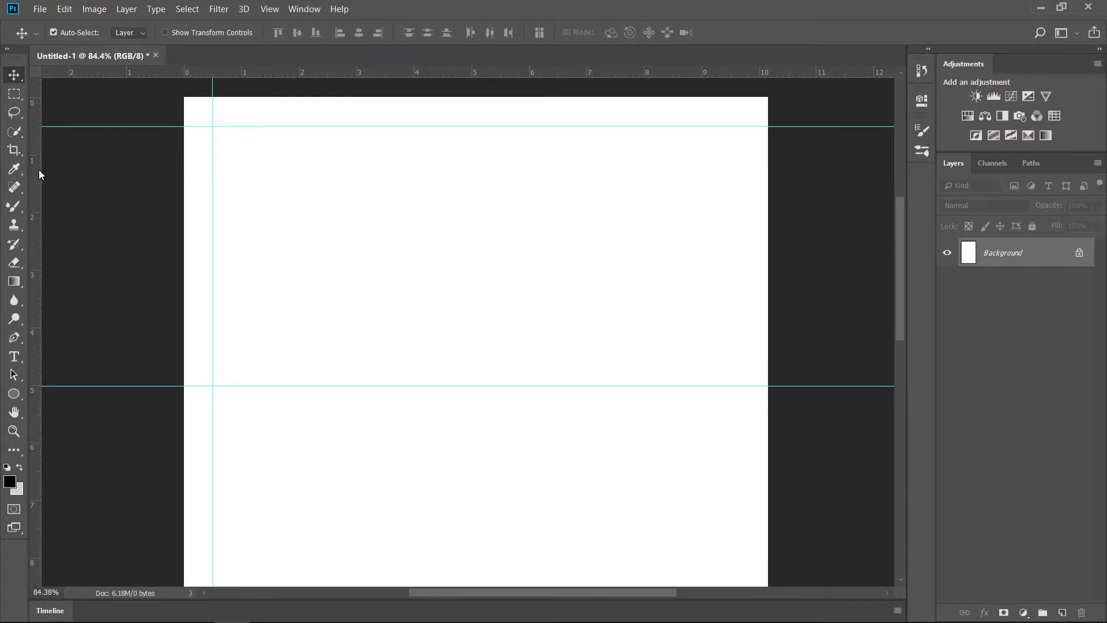
{"action": "left_click_drag", "start_coordinate": [36, 168], "coordinate": [415, 172]}
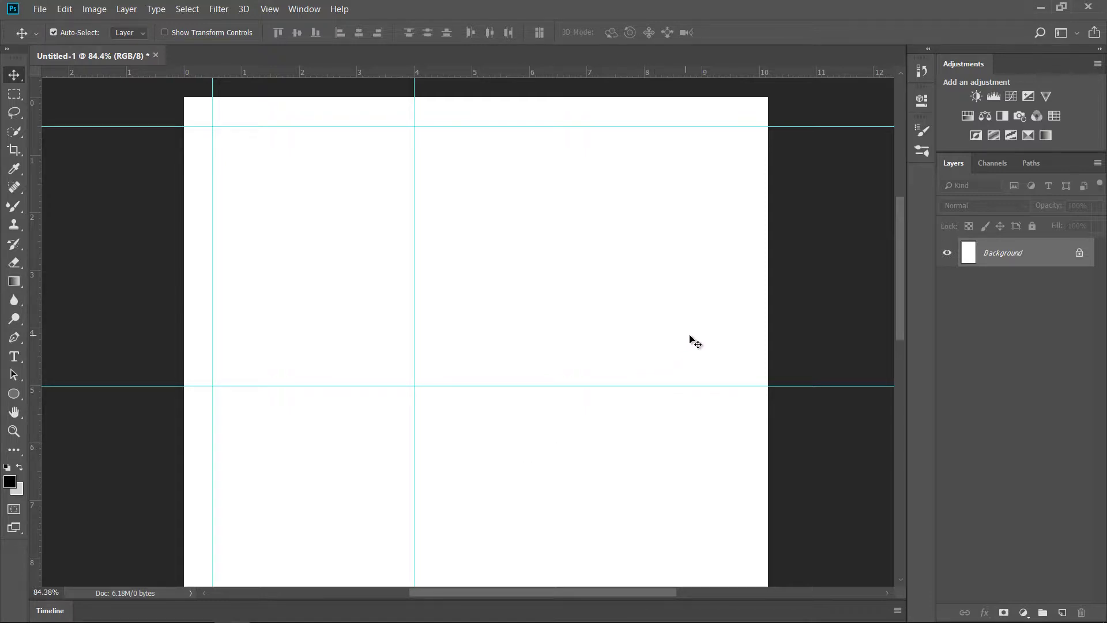
Select the guide-framed box with a 0 px feather marquee and fill it black on new Layer 1.
{"action": "left_click", "coordinate": [15, 95]}
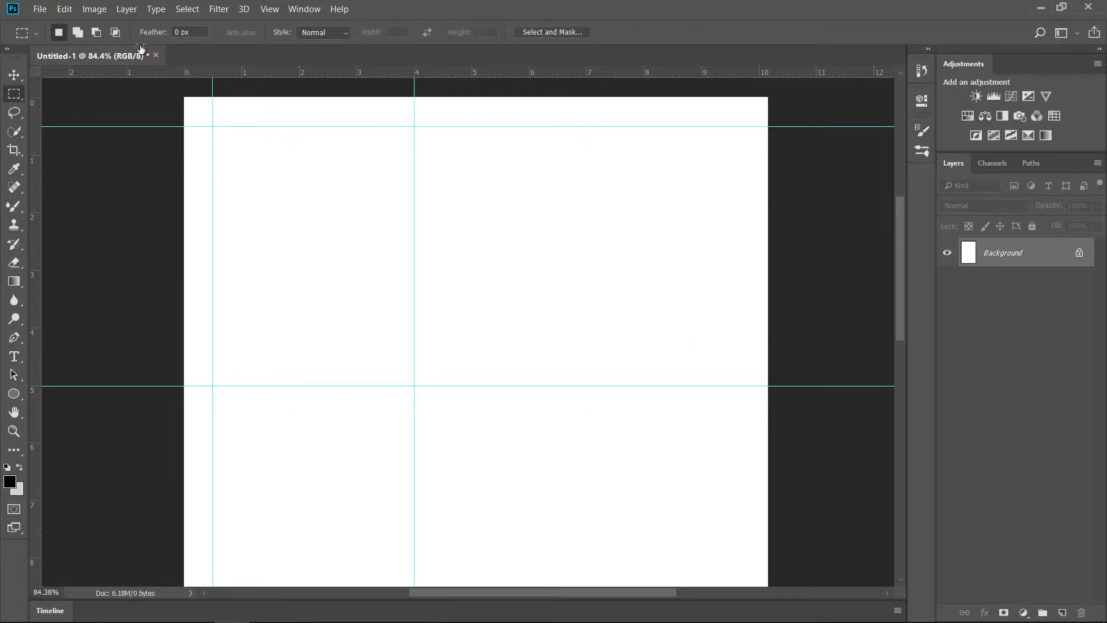
{"action": "right_click", "coordinate": [27, 93]}
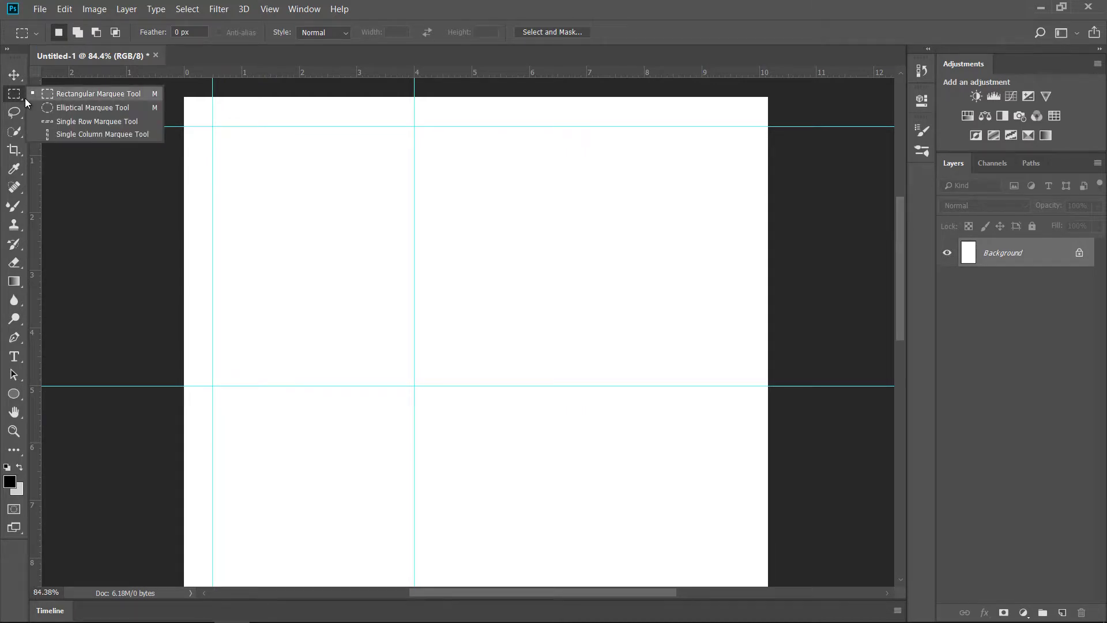
{"action": "left_click", "coordinate": [182, 32]}
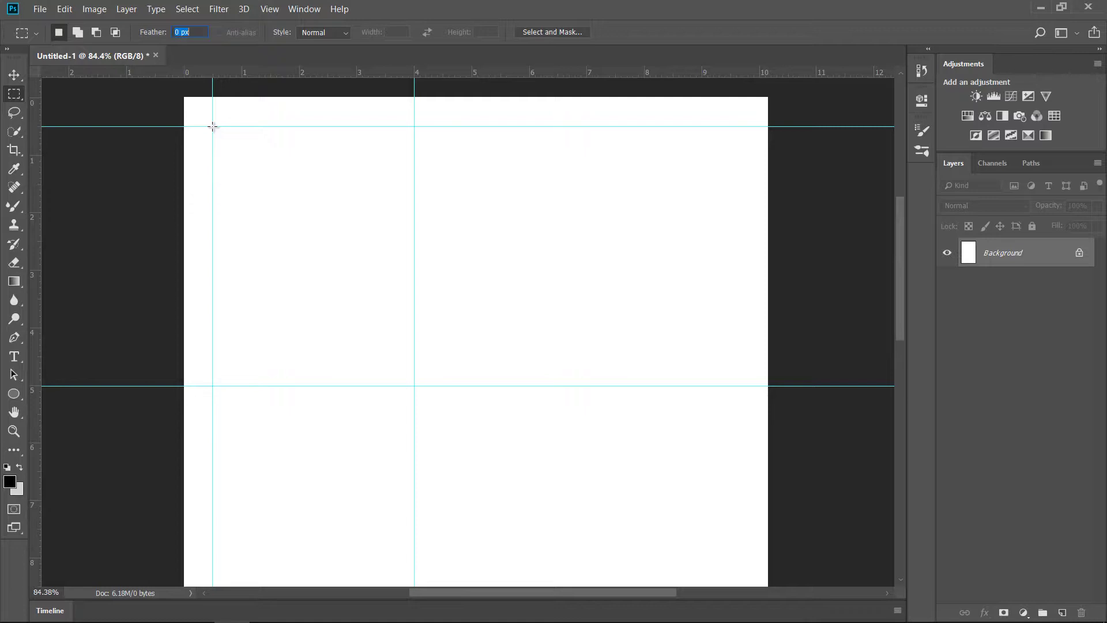
{"action": "left_click_drag", "start_coordinate": [213, 126], "coordinate": [414, 385]}
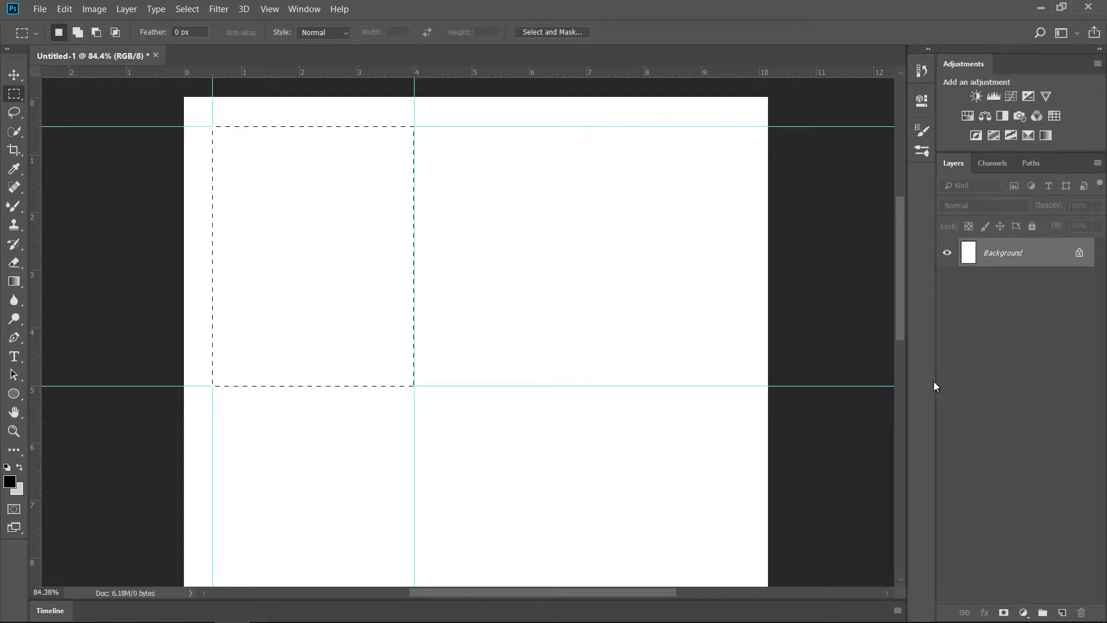
{"action": "left_click", "coordinate": [1061, 612]}
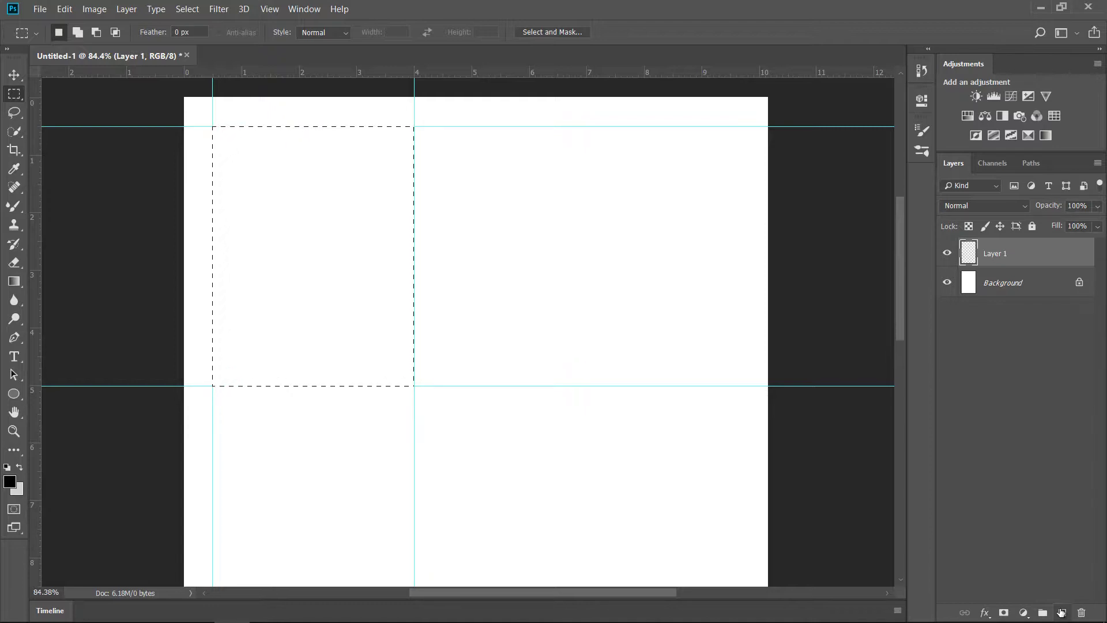
{"action": "key", "text": "alt+BackSpace"}
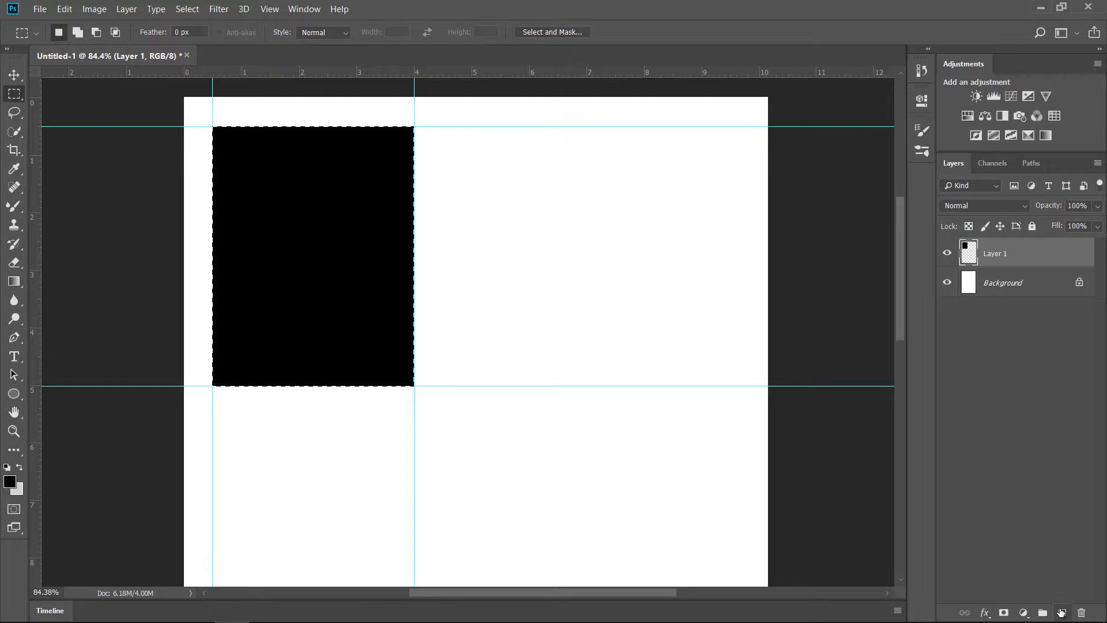
{"action": "key", "text": "ctrl+d"}
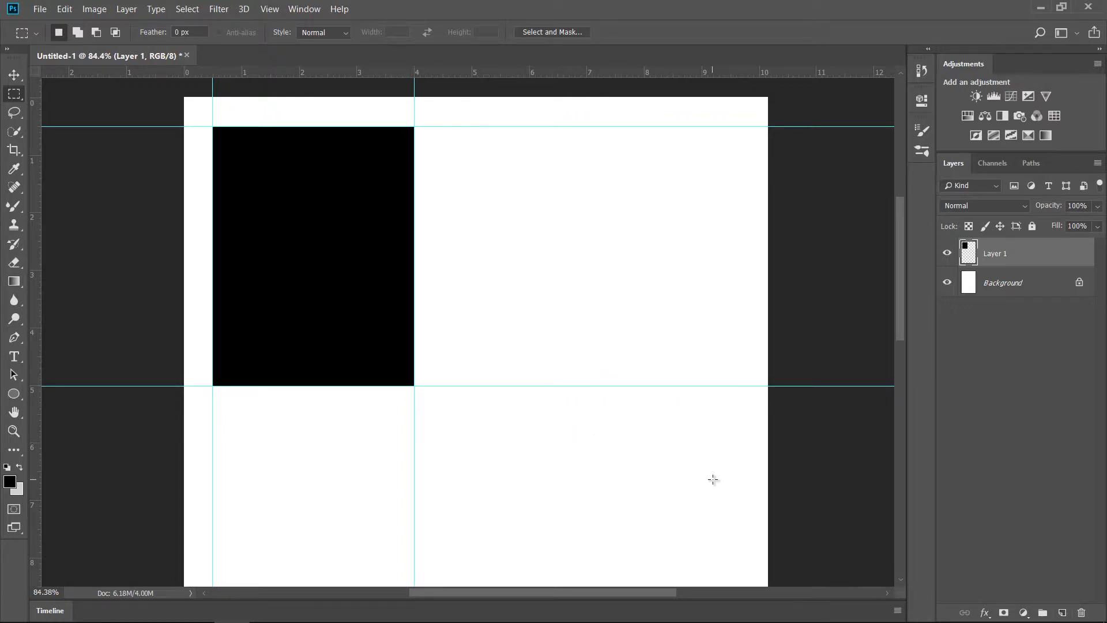
Duplicate the black rectangle into a second column and merge the pair into one layer.
{"action": "key", "text": "ctrl+j"}
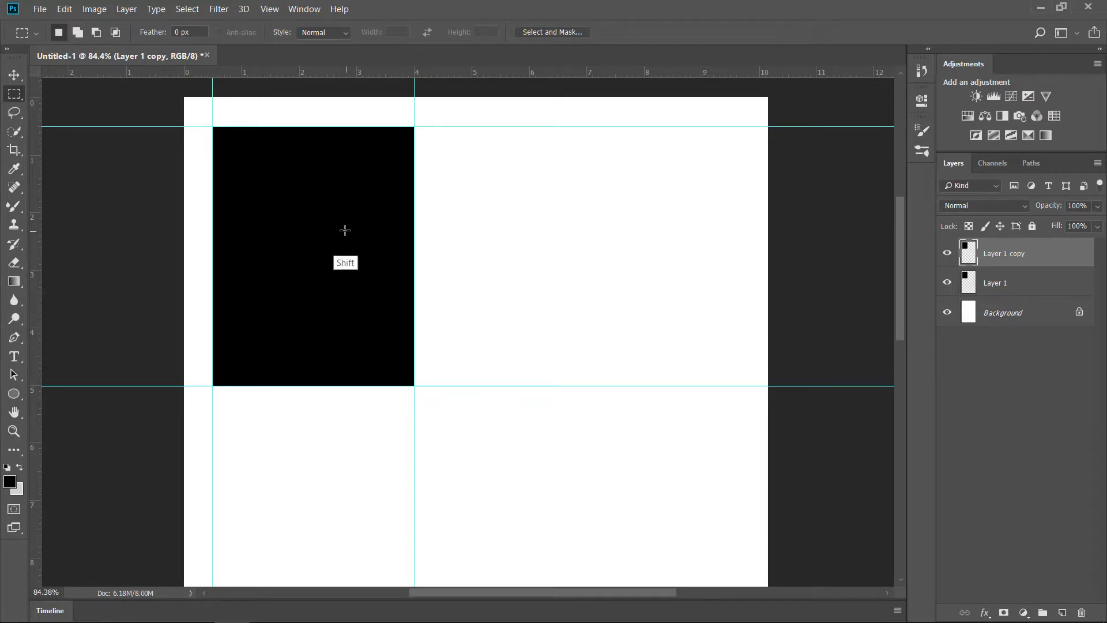
{"action": "key", "text": "v"}
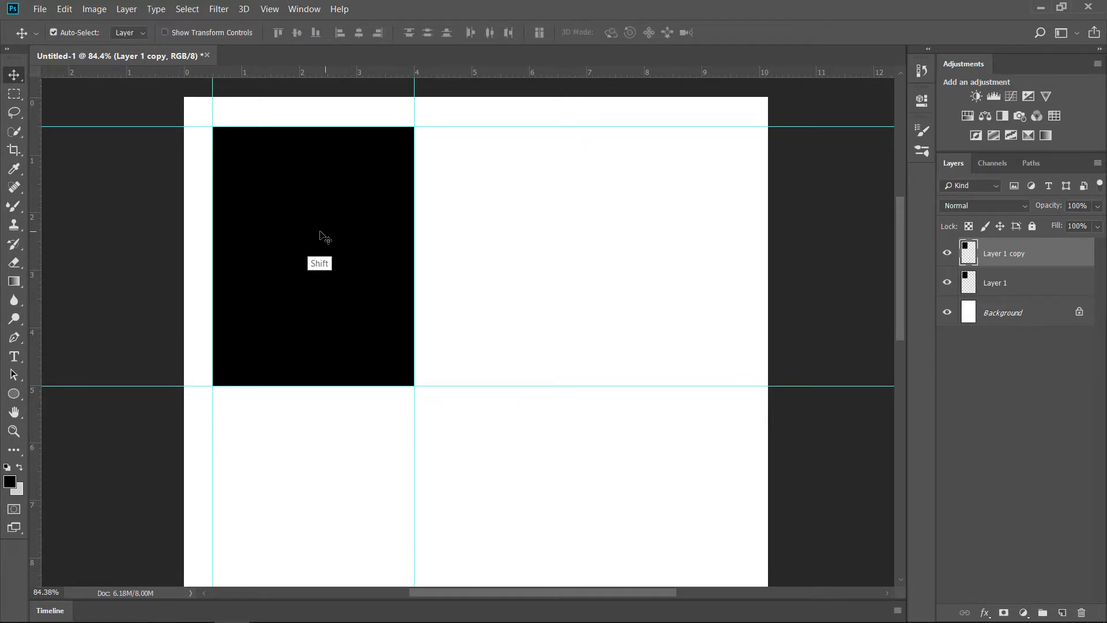
{"action": "left_click_drag", "start_coordinate": [326, 237], "coordinate": [613, 225]}
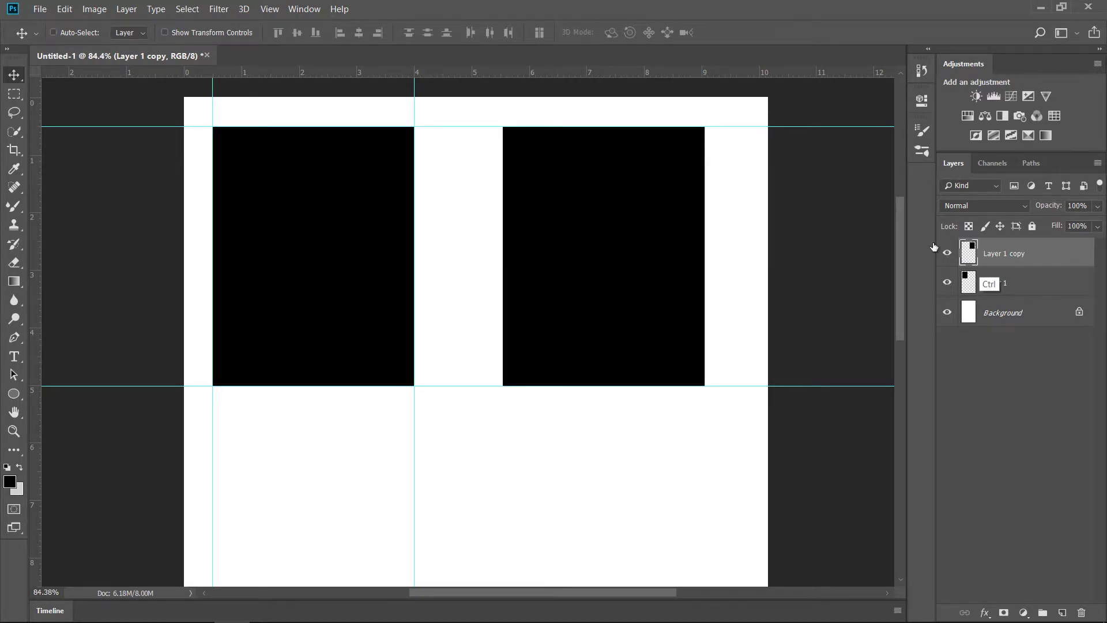
{"action": "key", "text": "ctrl+e"}
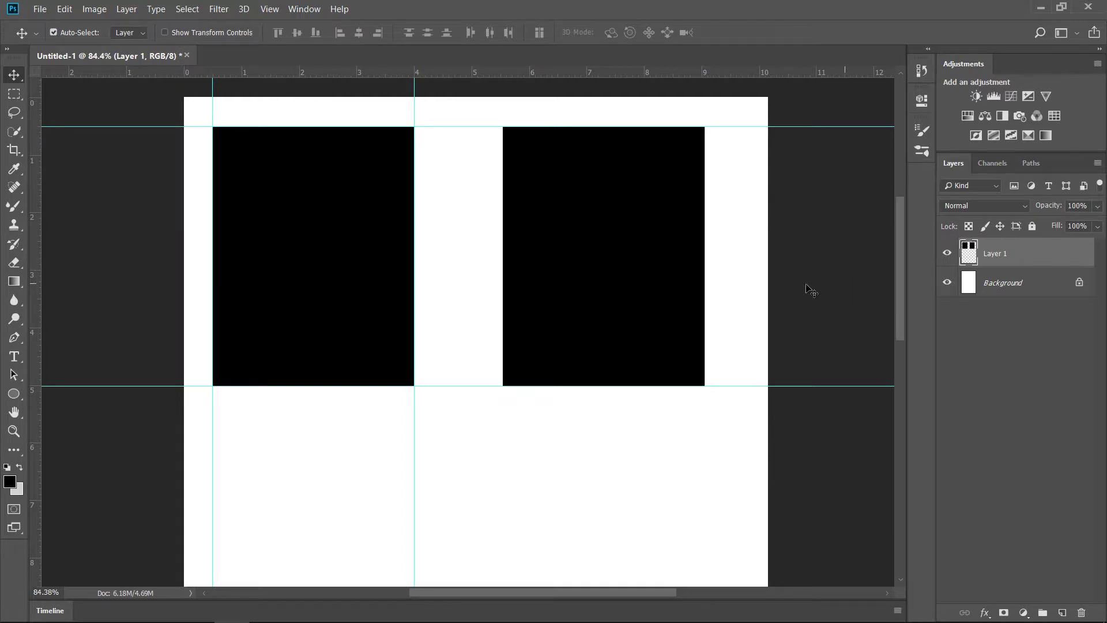
Copy the pair of black panels down into the second row.
{"action": "key", "text": "ctrl+j"}
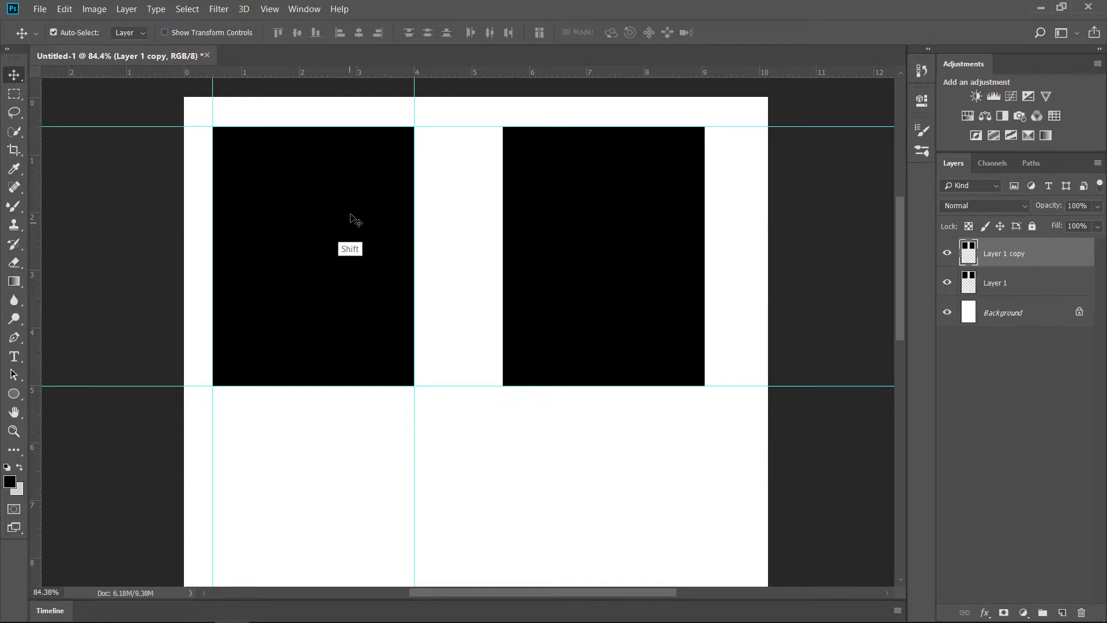
{"action": "left_click_drag", "start_coordinate": [354, 226], "coordinate": [385, 481]}
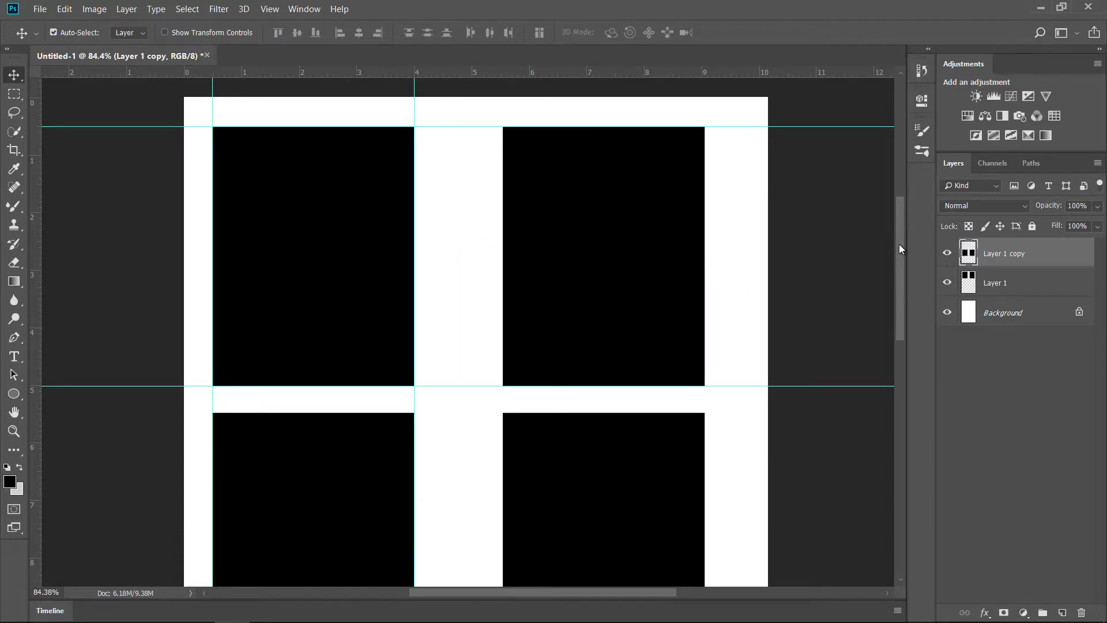
{"action": "left_click_drag", "start_coordinate": [899, 243], "coordinate": [901, 389]}
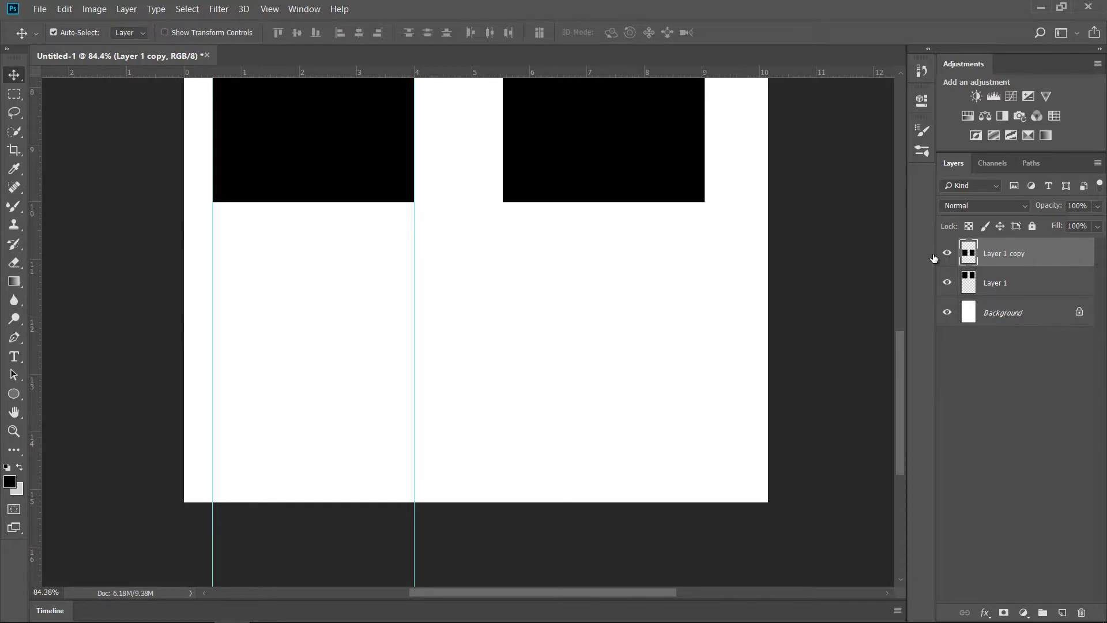
Copy a third row of panels below, fit the sheet on screen, and merge all six into Layer 1.
{"action": "key", "text": "ctrl+j"}
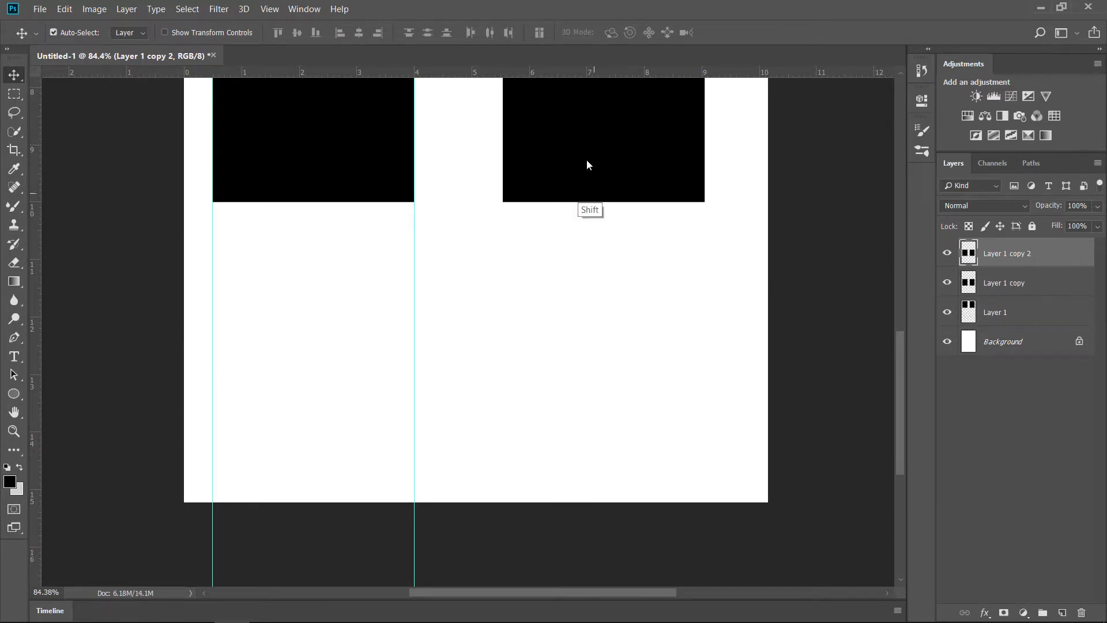
{"action": "left_click_drag", "start_coordinate": [589, 148], "coordinate": [611, 415]}
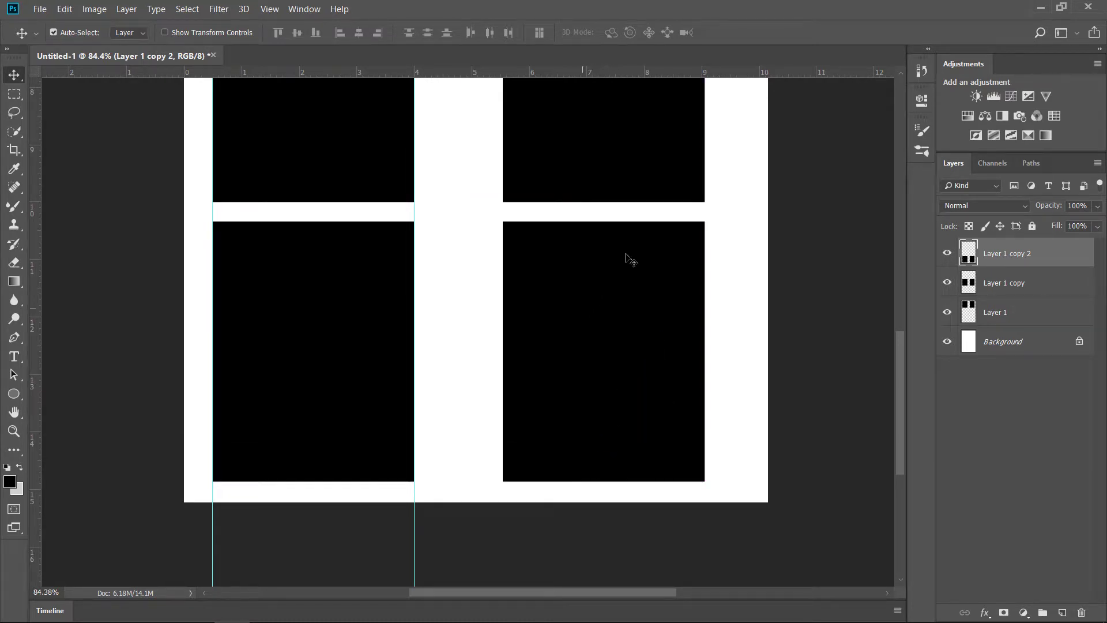
{"action": "left_click_drag", "start_coordinate": [698, 248], "coordinate": [659, 251]}
{"action": "key", "text": "ctrl+0"}
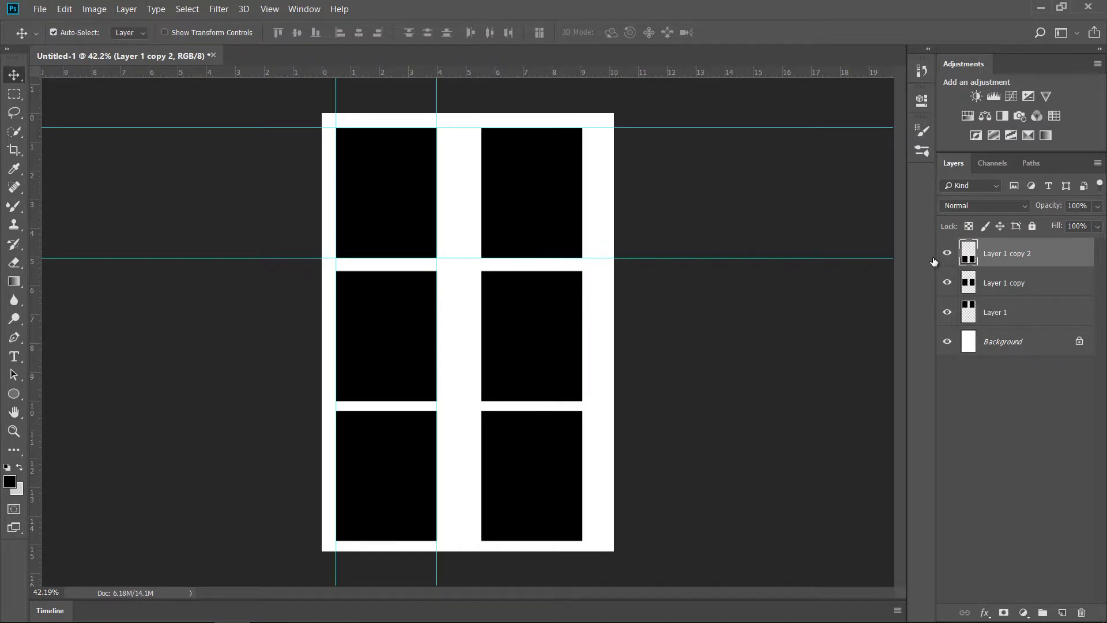
{"action": "key", "text": "ctrl+e"}
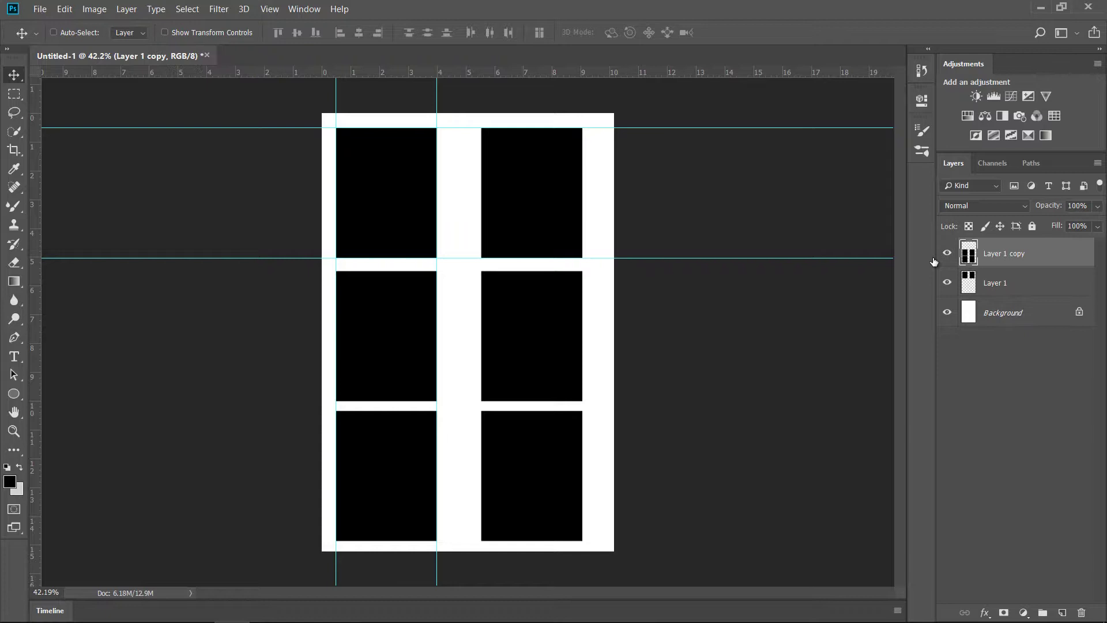
{"action": "key", "text": "ctrl+e"}
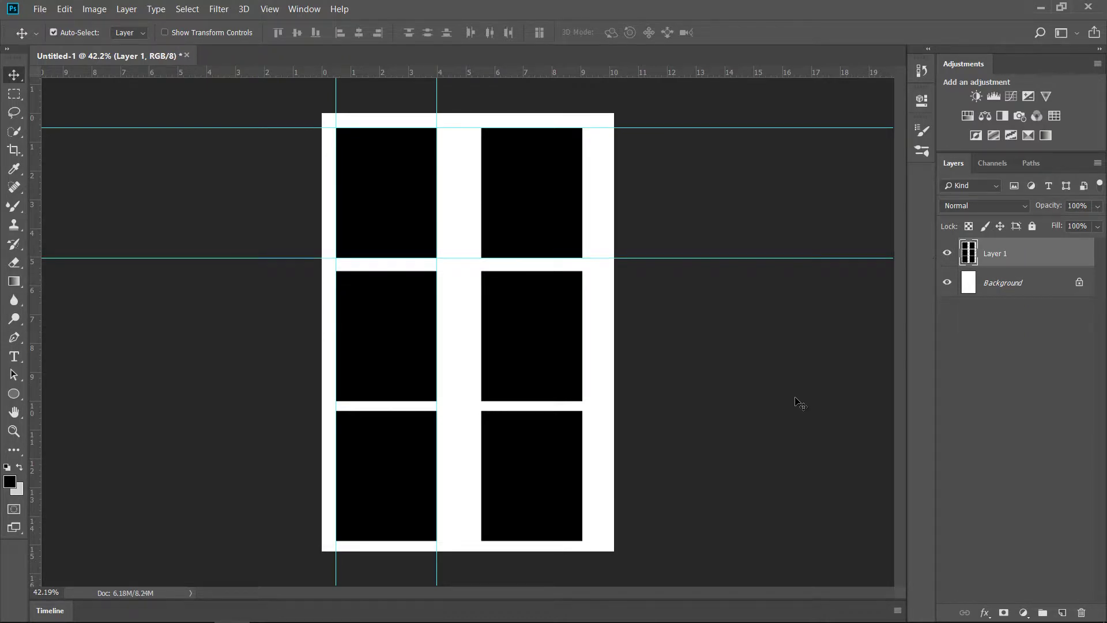
Toggle Layer 1 and Background visibility off and on to check the panels and transparency.
{"action": "left_click", "coordinate": [947, 252]}
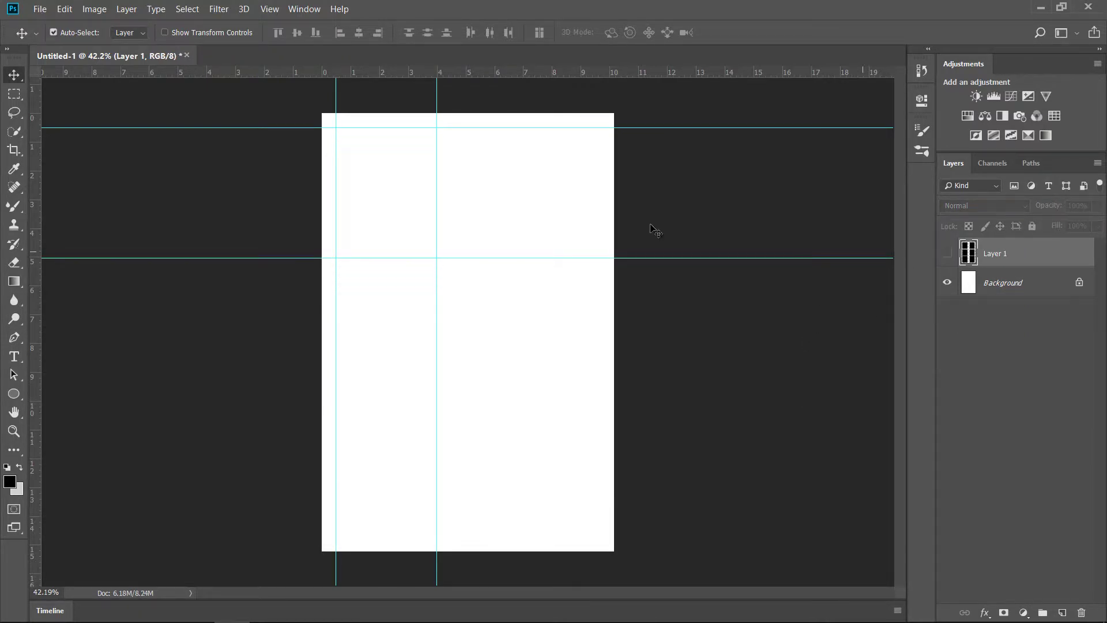
{"action": "left_click", "coordinate": [947, 253]}
{"action": "left_click", "coordinate": [947, 282]}
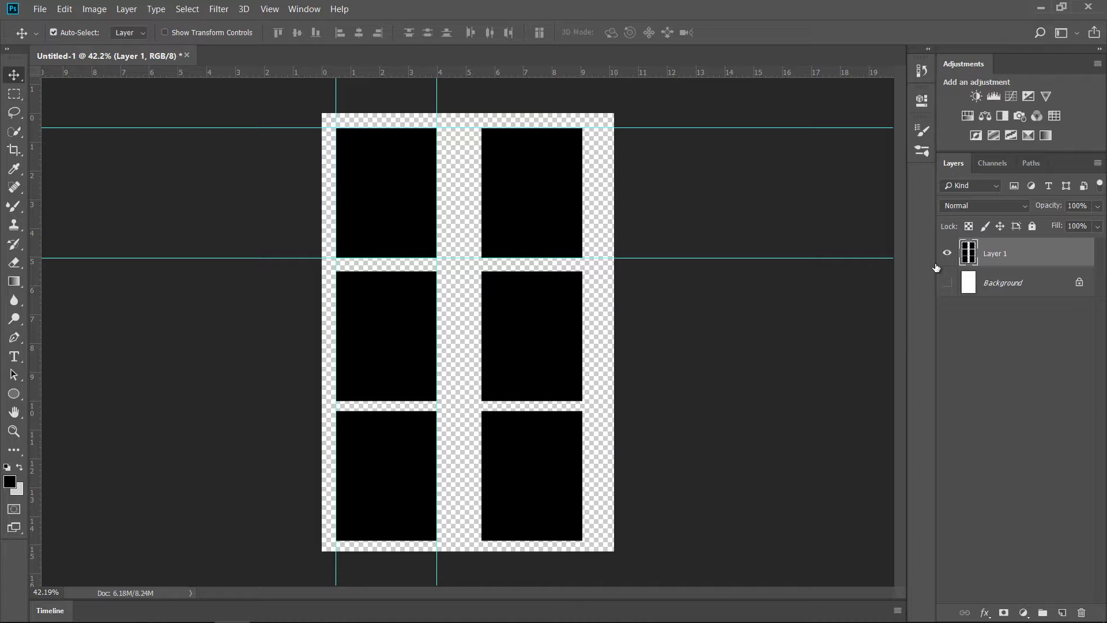
{"action": "left_click", "coordinate": [947, 283]}
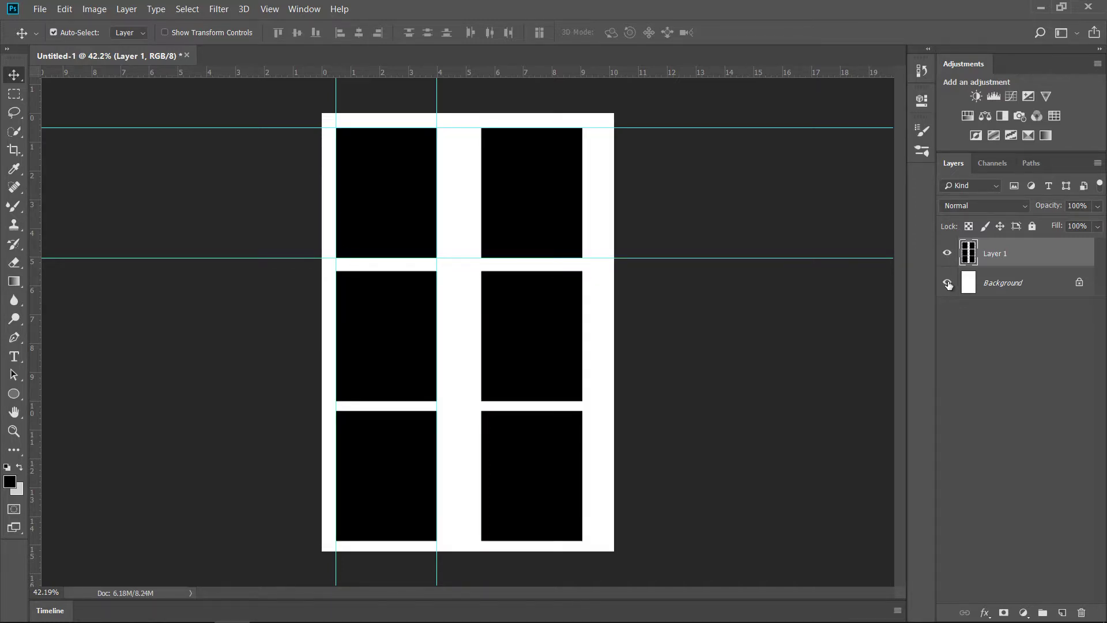
Load the six panels' outline as a selection and add an empty Layer 2 above.
{"action": "key", "text": "ctrl"}
{"action": "left_click", "coordinate": [969, 254], "text": "ctrl"}
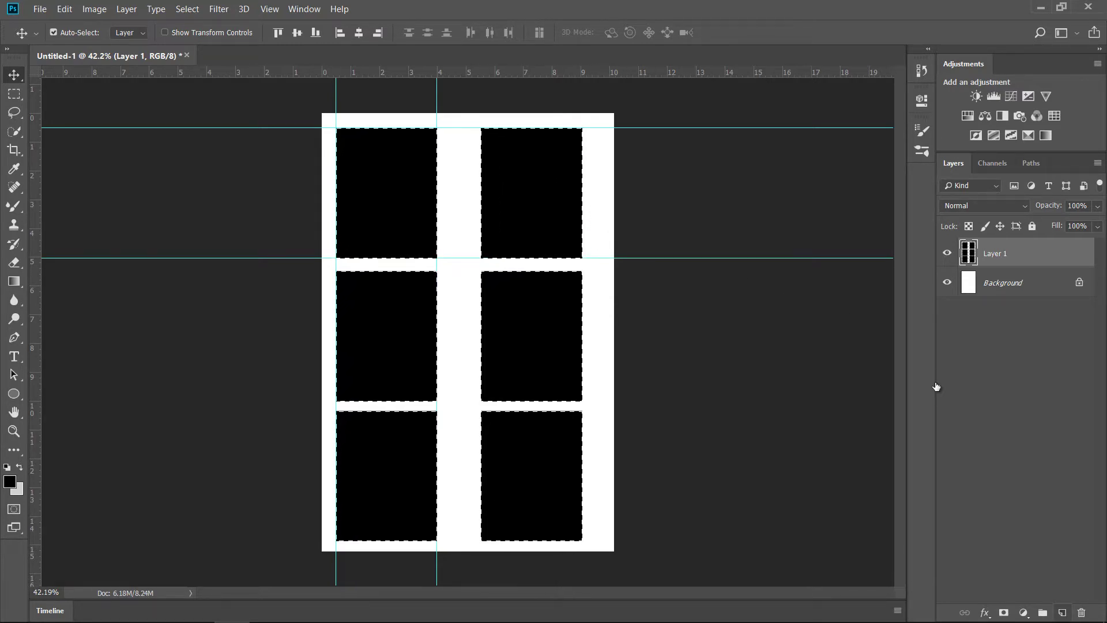
{"action": "left_click", "coordinate": [1062, 612]}
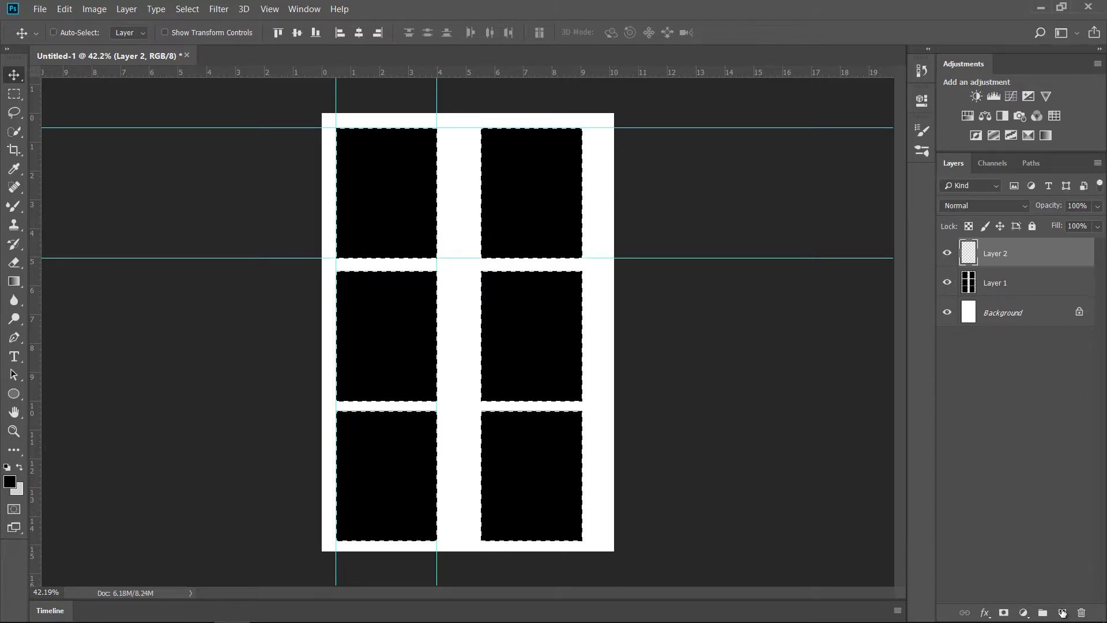
Invert the selection and fill everything outside the panels with white on Layer 2.
{"action": "key", "text": "ctrl+shift+i"}
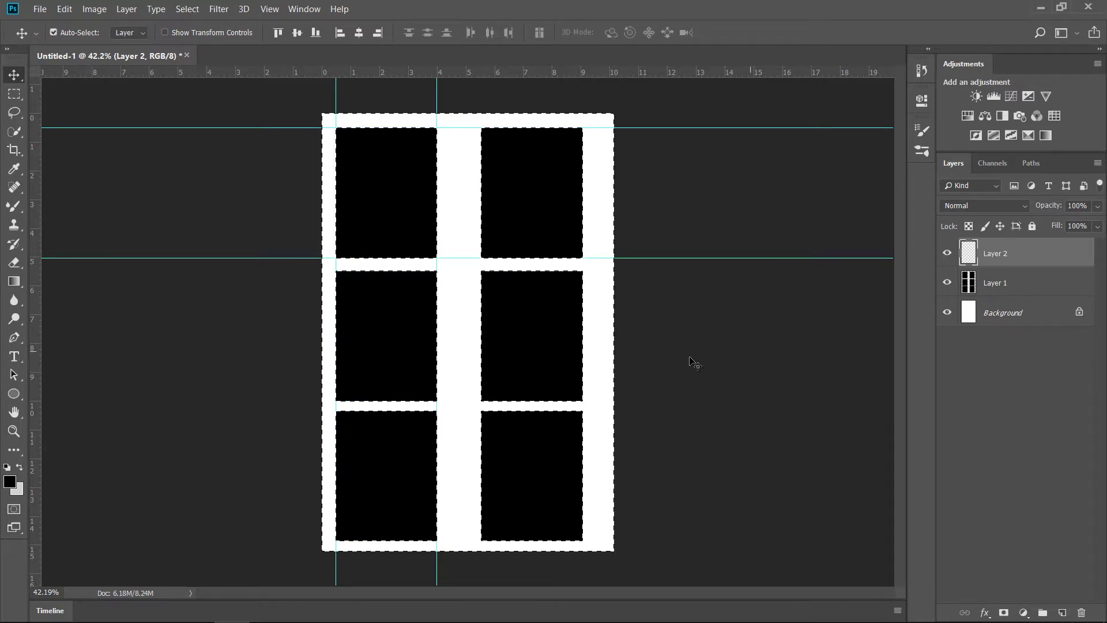
{"action": "left_click", "coordinate": [9, 481]}
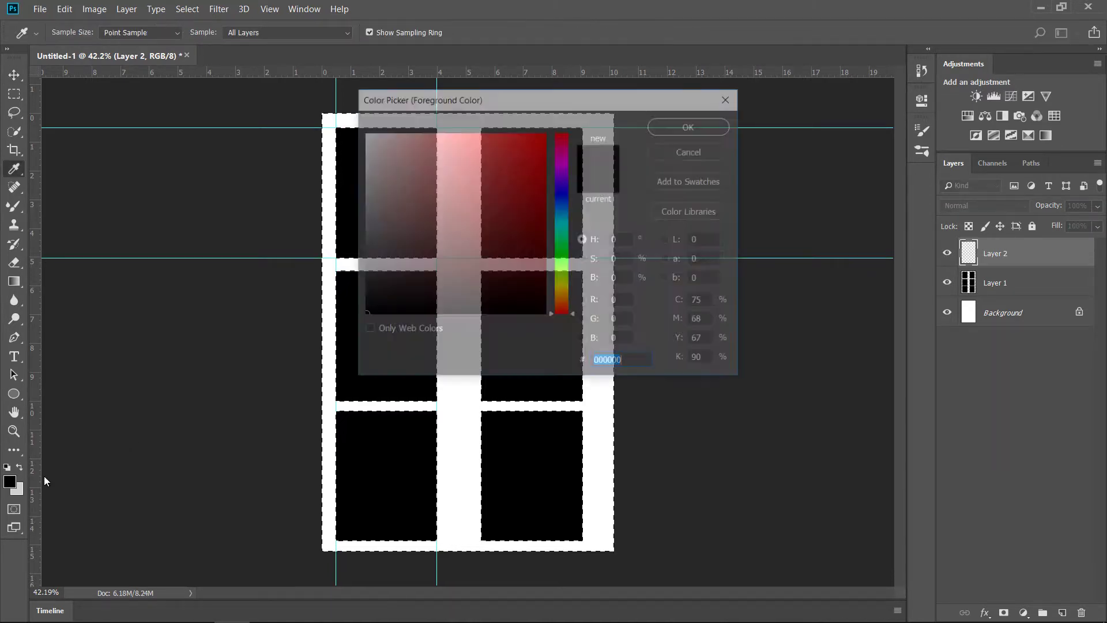
{"action": "left_click", "coordinate": [353, 120]}
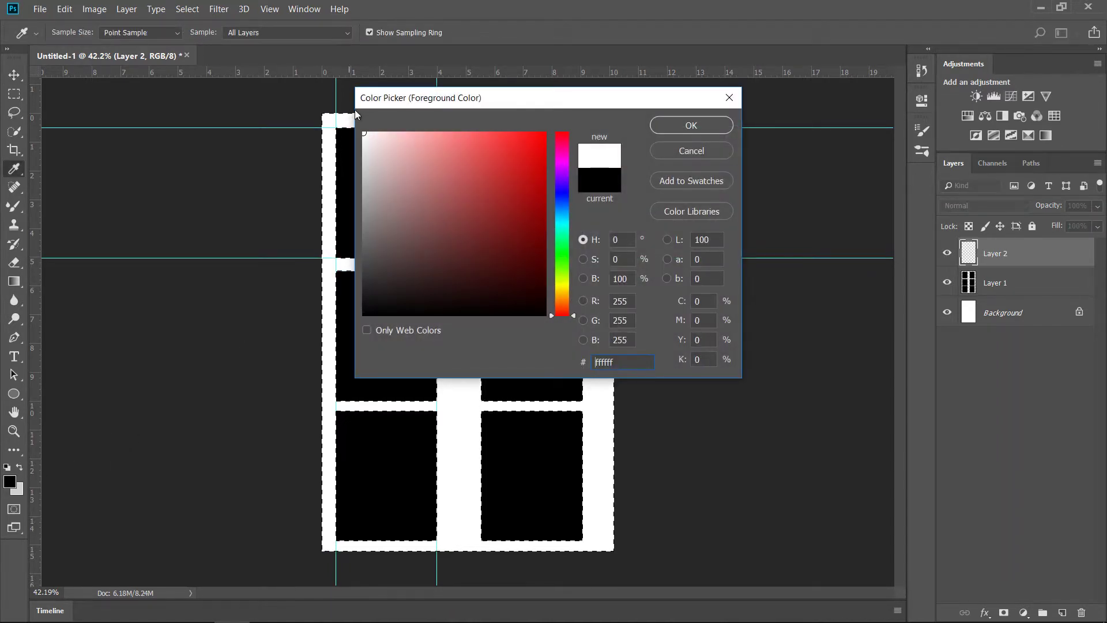
{"action": "left_click", "coordinate": [690, 126]}
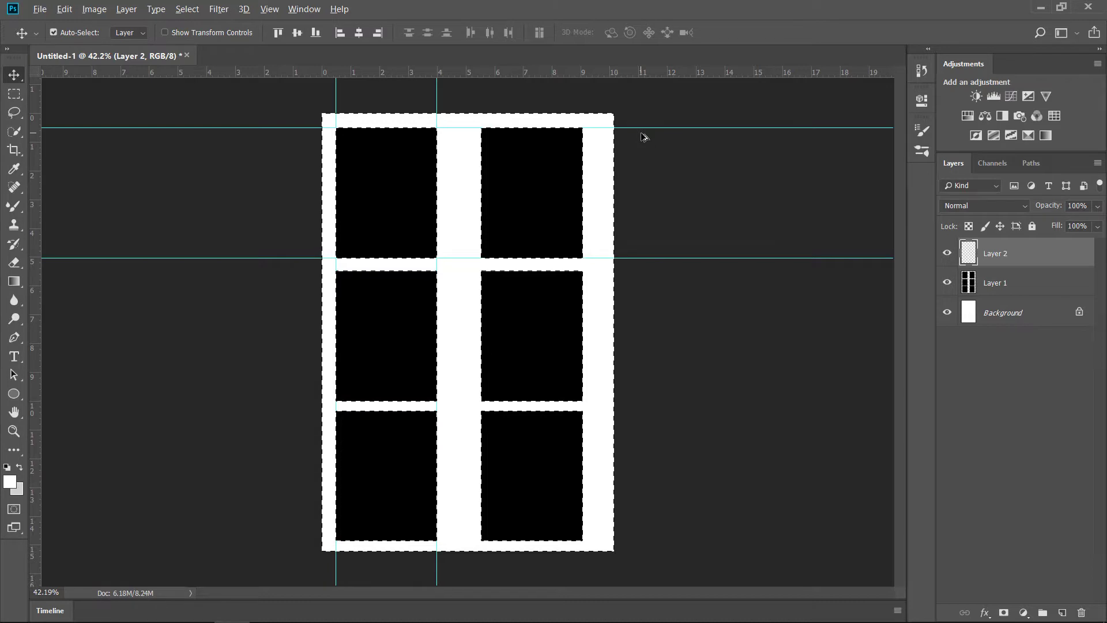
{"action": "key", "text": "alt+BackSpace"}
Hide Layer 1 and the Background layer, then deselect.
{"action": "left_click", "coordinate": [947, 282]}
{"action": "left_click", "coordinate": [947, 312]}
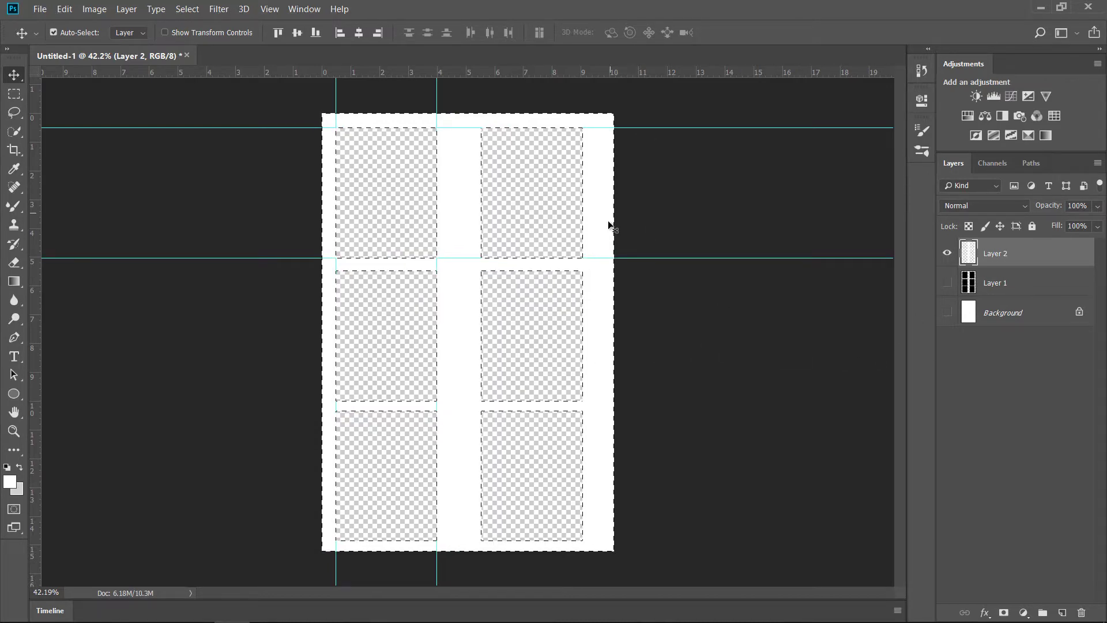
{"action": "key", "text": "ctrl+d"}
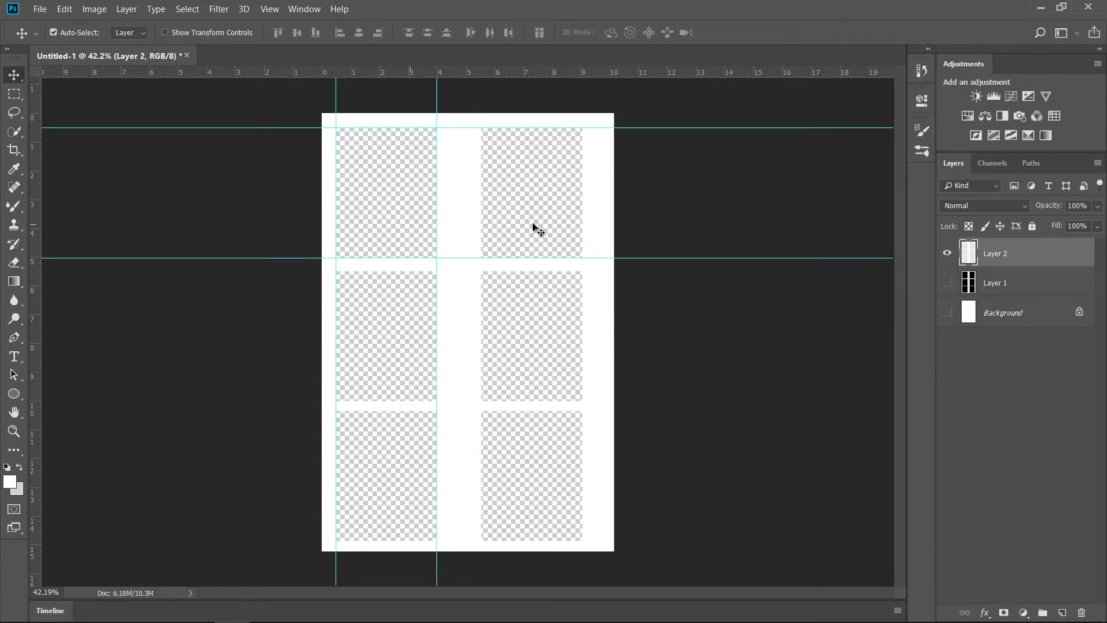
Drag in the passport photo, scale it to about 17% and fit it into the top-left frame.
{"action": "left_click", "coordinate": [1040, 9]}
{"action": "left_click_drag", "start_coordinate": [132, 76], "coordinate": [358, 264]}
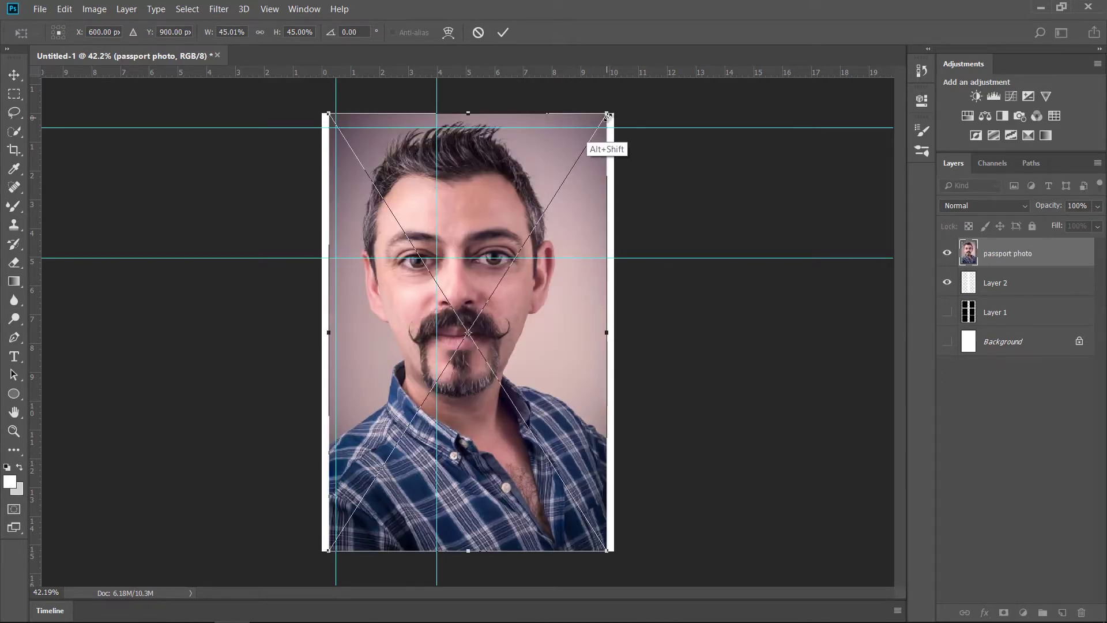
{"action": "left_click_drag", "start_coordinate": [607, 115], "coordinate": [521, 249]}
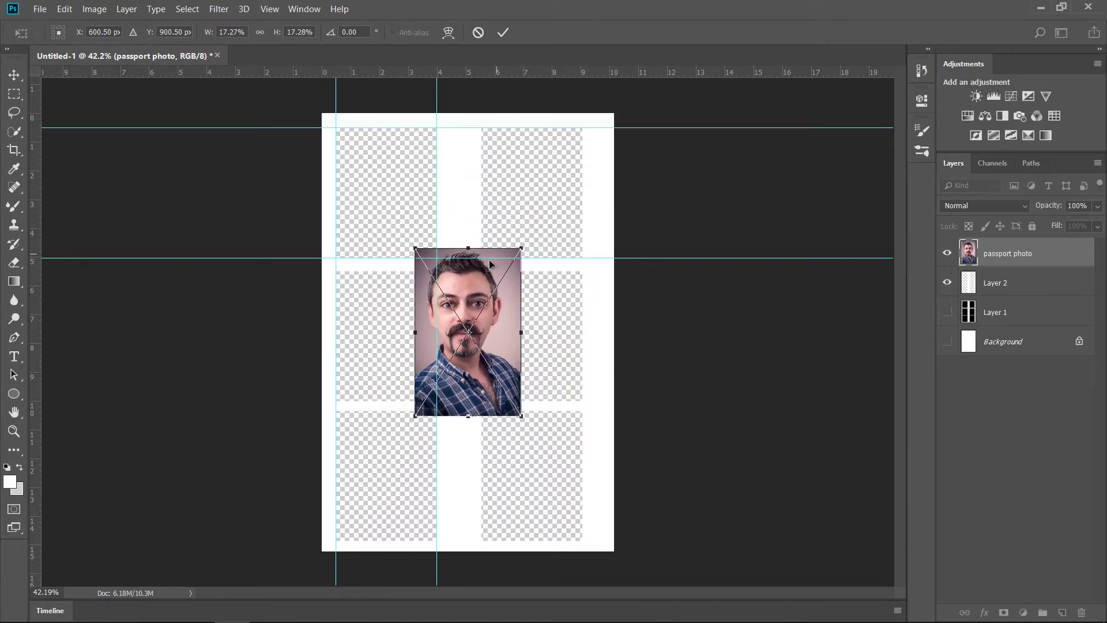
{"action": "left_click_drag", "start_coordinate": [478, 279], "coordinate": [399, 159]}
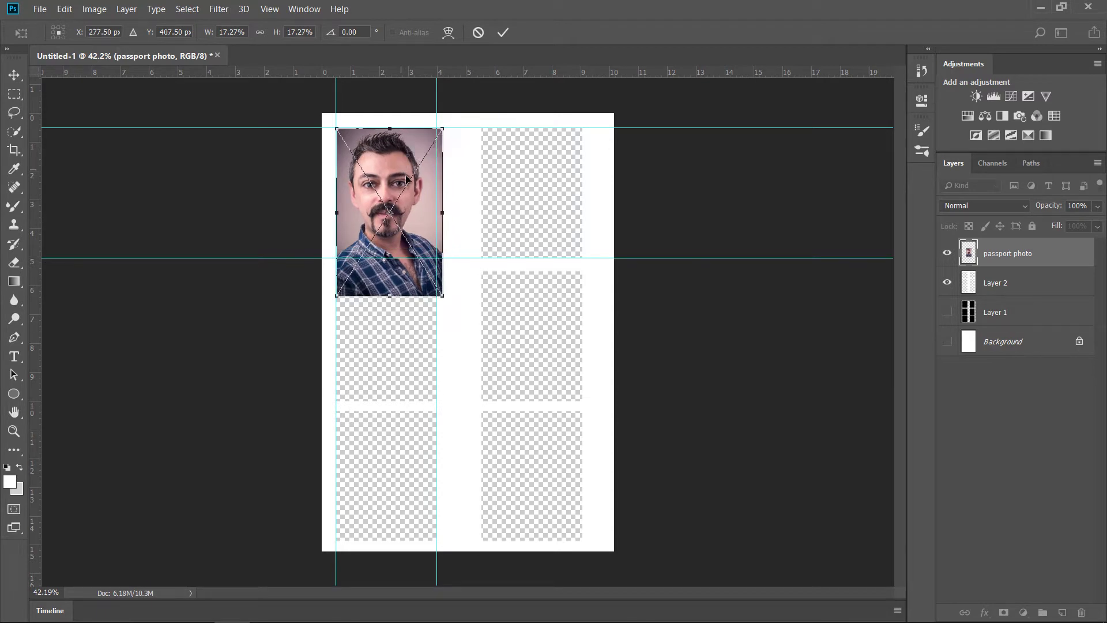
{"action": "right_click", "coordinate": [442, 294]}
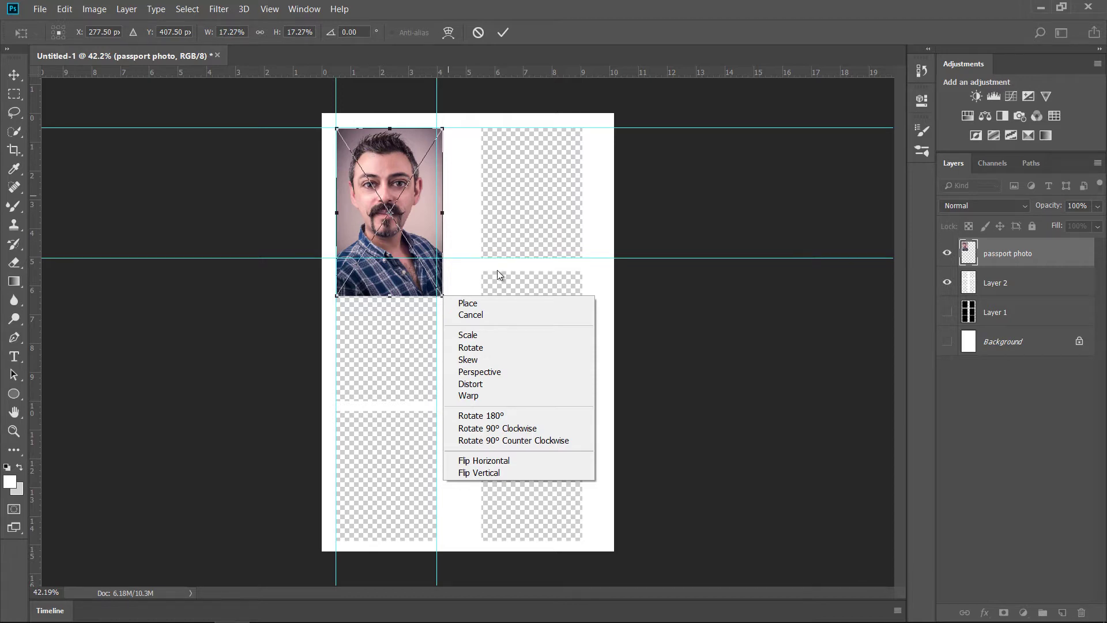
{"action": "left_click", "coordinate": [238, 280]}
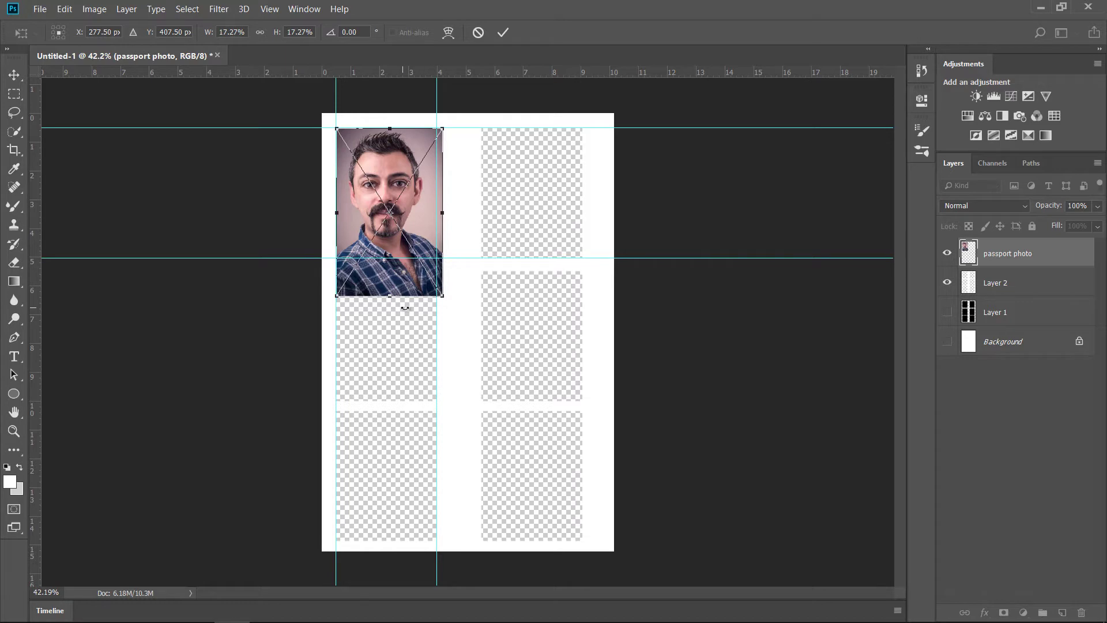
{"action": "left_click_drag", "start_coordinate": [444, 295], "coordinate": [441, 290]}
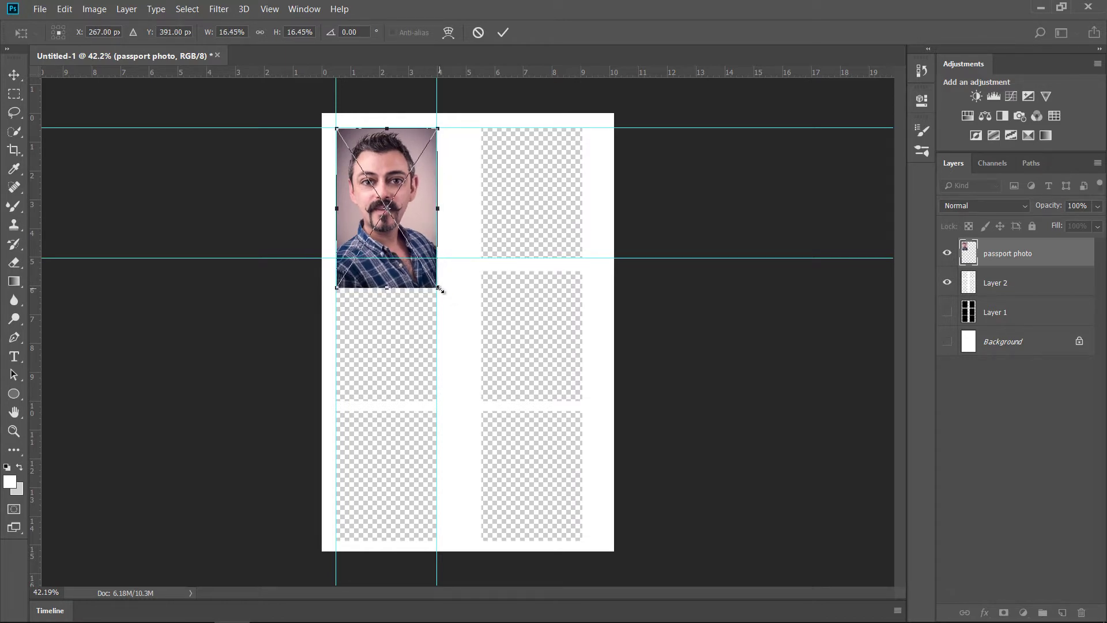
{"action": "key", "text": "Return"}
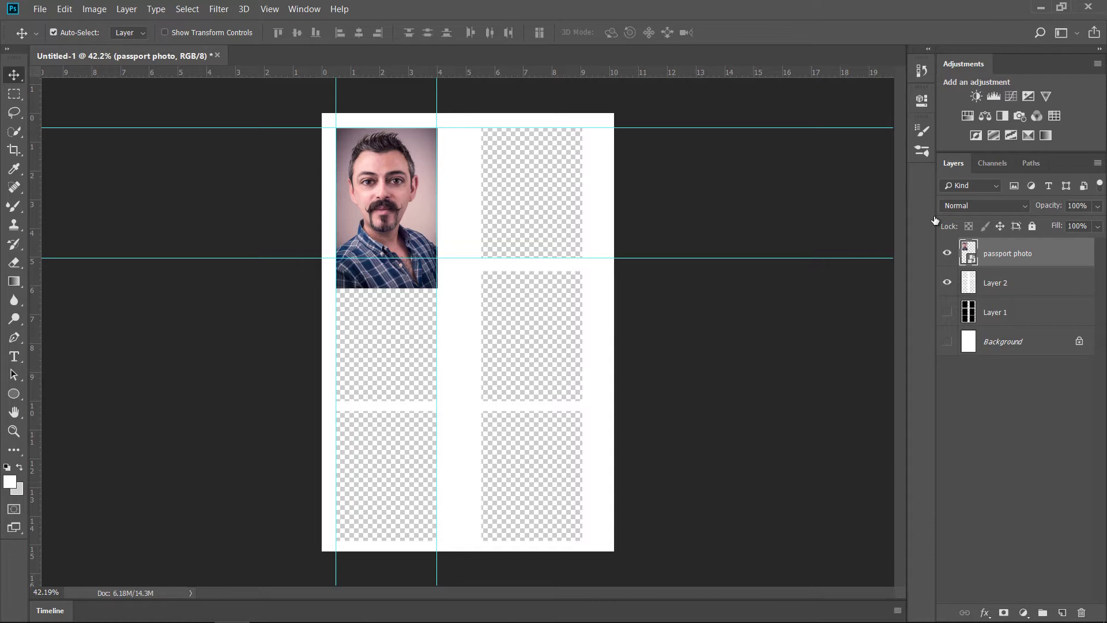
Move the photo layer beneath Layer 2, give it a layer mask and choose the Brush Tool.
{"action": "left_click_drag", "start_coordinate": [1015, 253], "coordinate": [1015, 295]}
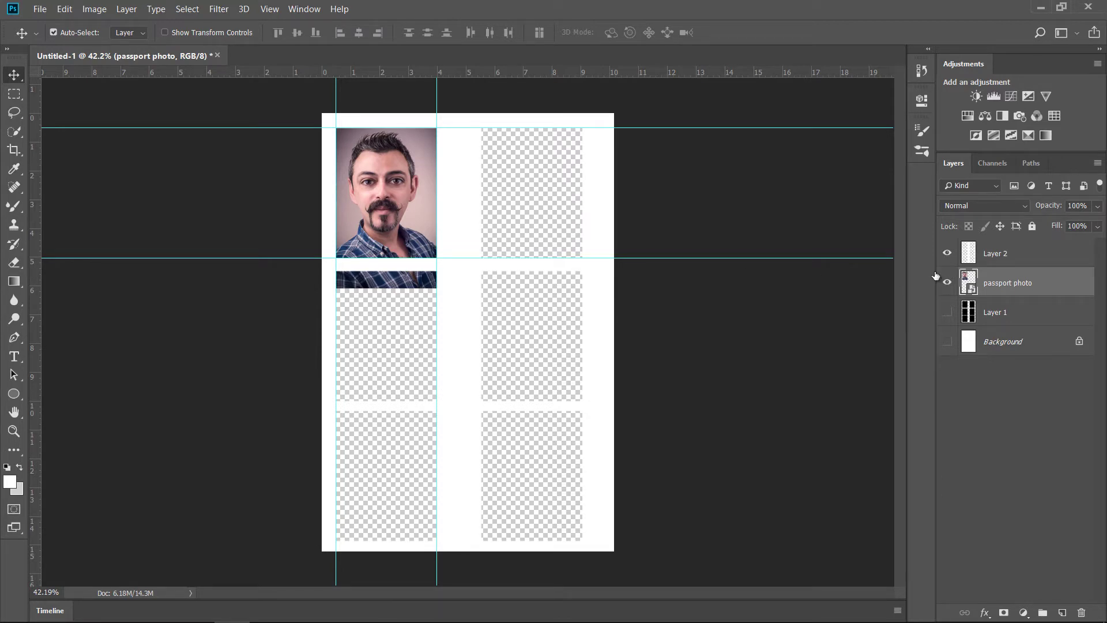
{"action": "left_click", "coordinate": [1004, 613]}
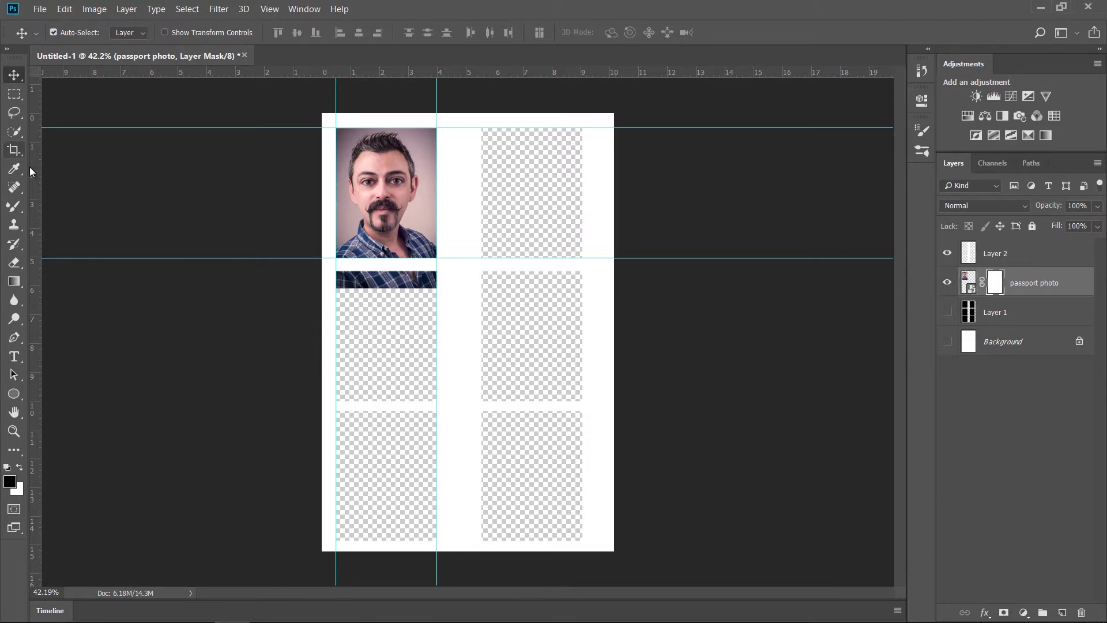
{"action": "left_click", "coordinate": [14, 207]}
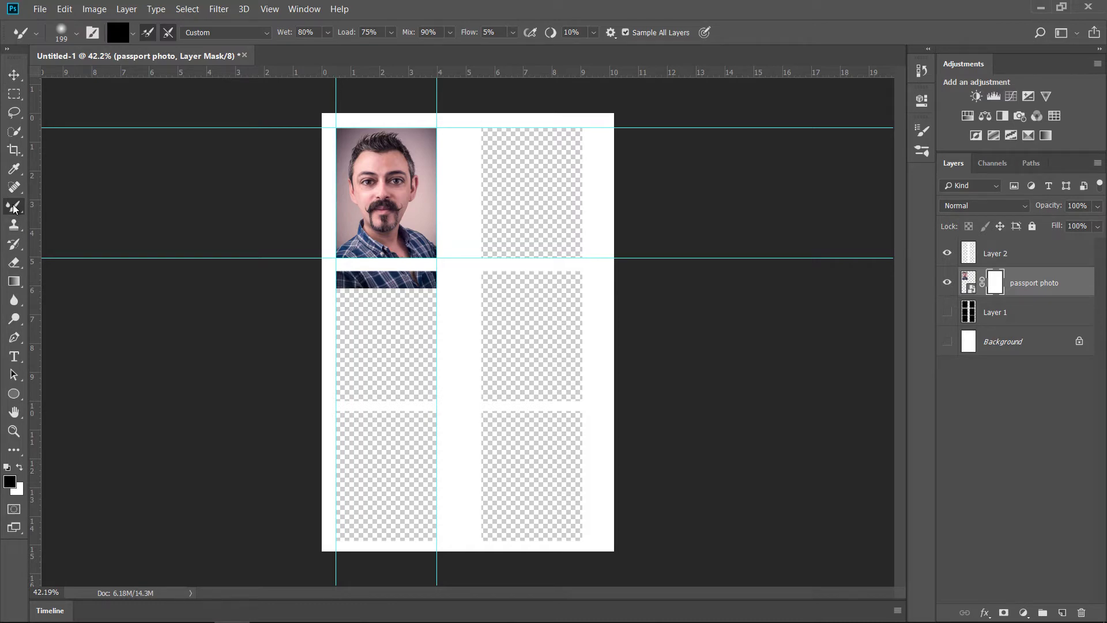
{"action": "right_click", "coordinate": [14, 208]}
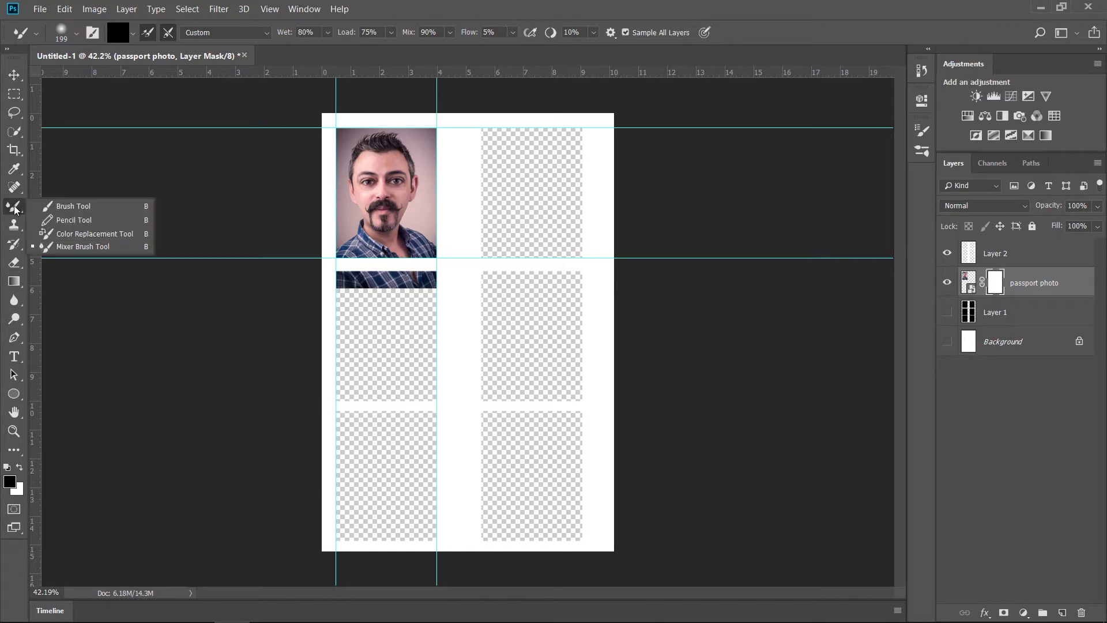
{"action": "left_click", "coordinate": [81, 206]}
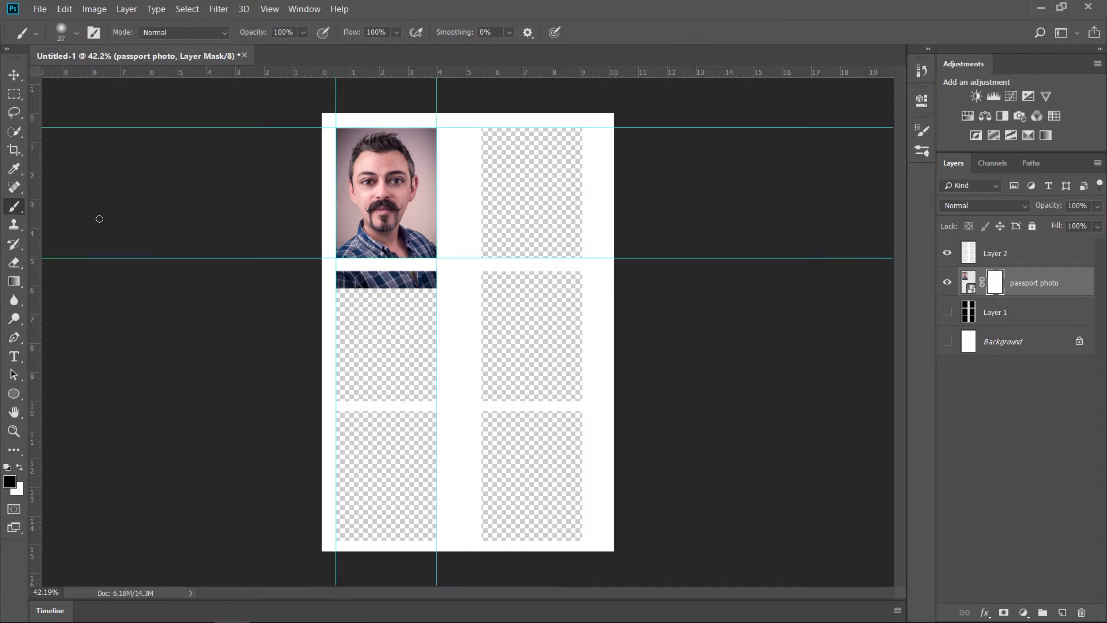
Set the brush to 100% hardness and paint out the photo strip below the top-left frame.
{"action": "right_click", "coordinate": [349, 285]}
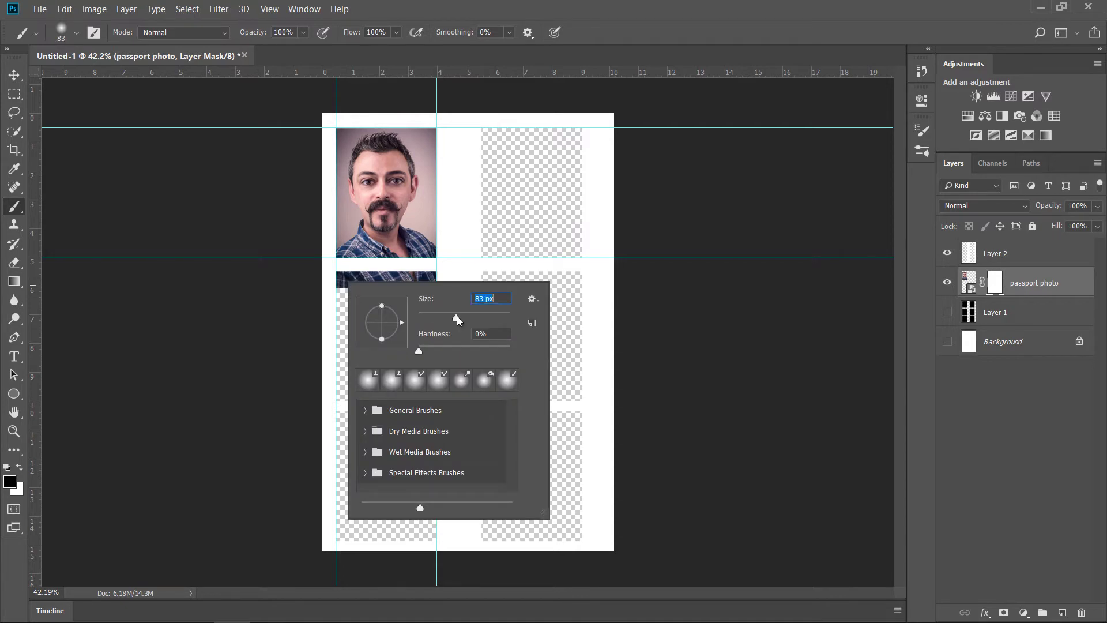
{"action": "key", "text": "Tab"}
{"action": "type", "text": "100"}
{"action": "key", "text": "Return"}
{"action": "left_click", "coordinate": [587, 78]}
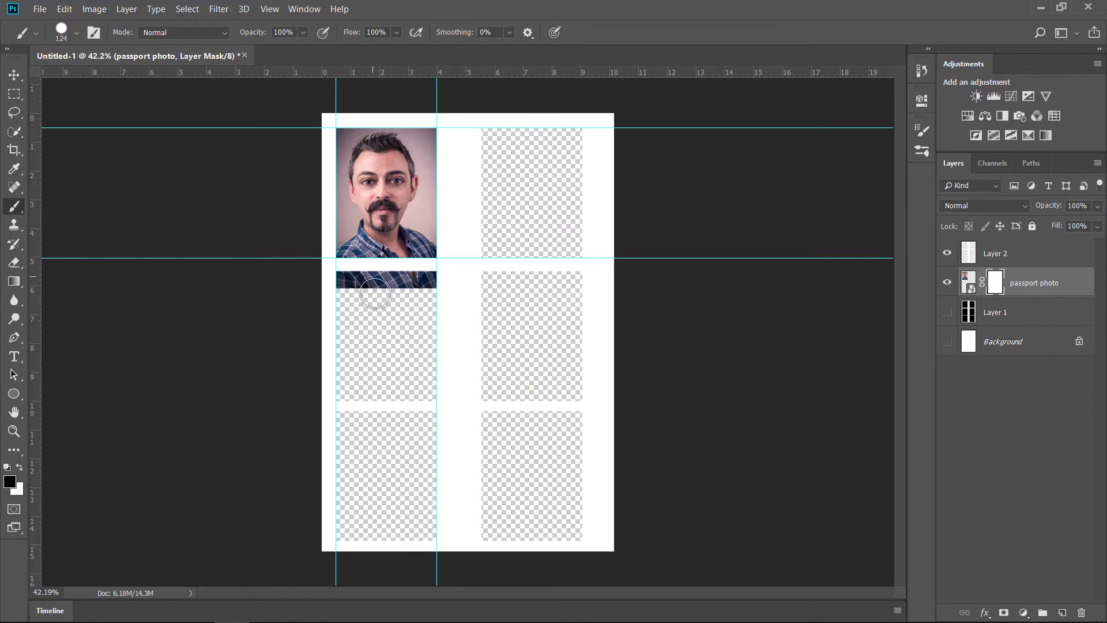
{"action": "mouse_move", "coordinate": [344, 280]}
{"action": "left_mouse_down"}
{"action": "mouse_move", "coordinate": [430, 283]}
{"action": "mouse_move", "coordinate": [452, 302]}
{"action": "left_mouse_up"}
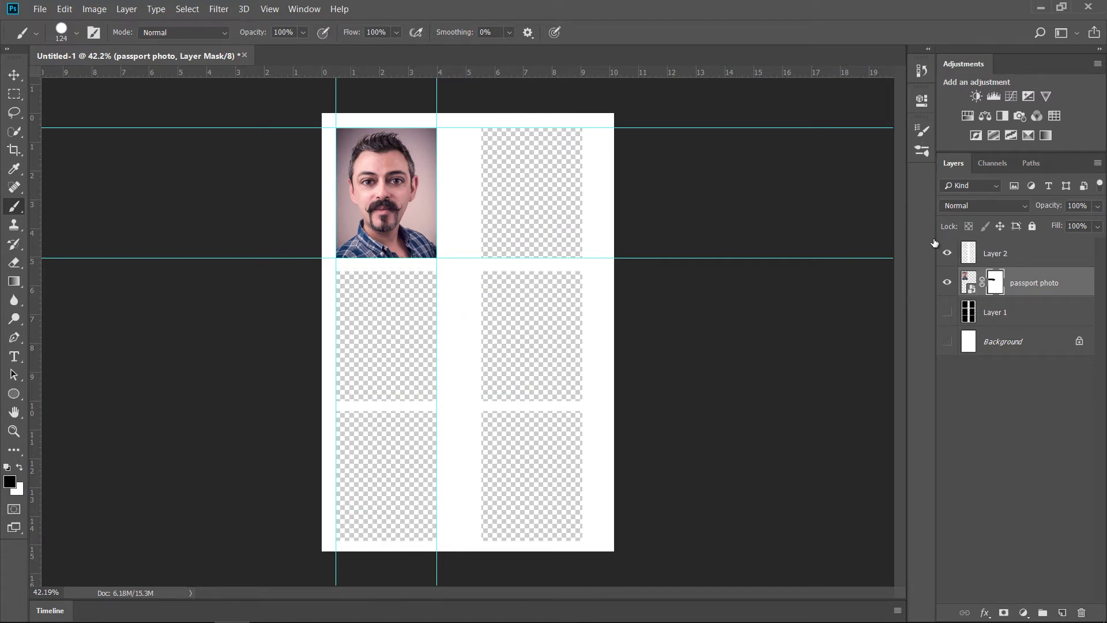
Duplicate the photo into the top-right and middle-right frames.
{"action": "key", "text": "ctrl+j"}
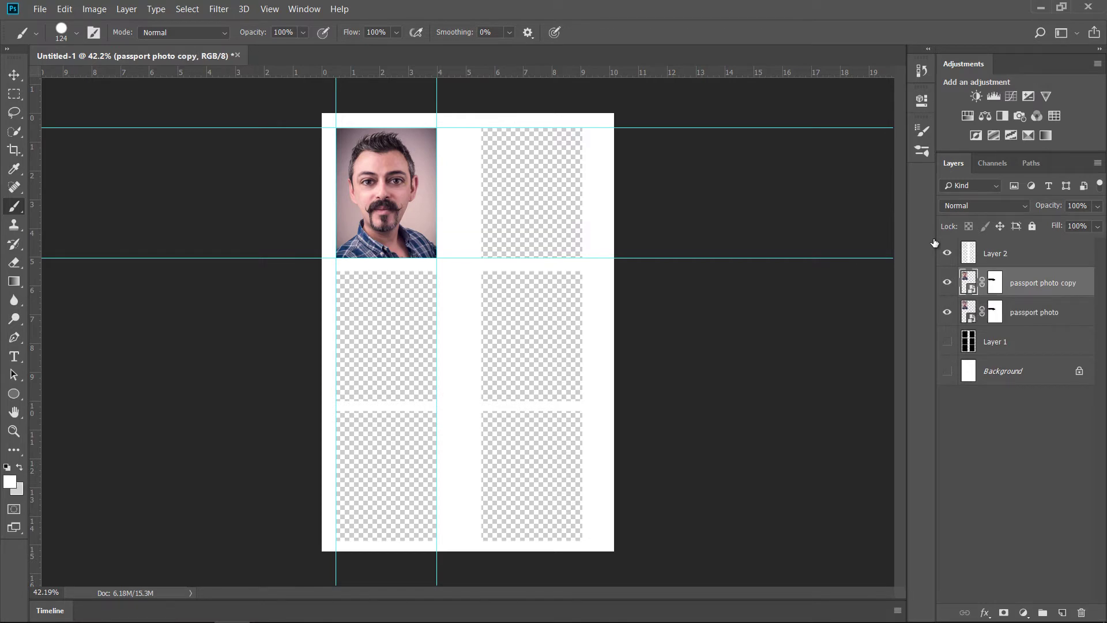
{"action": "key", "text": "v"}
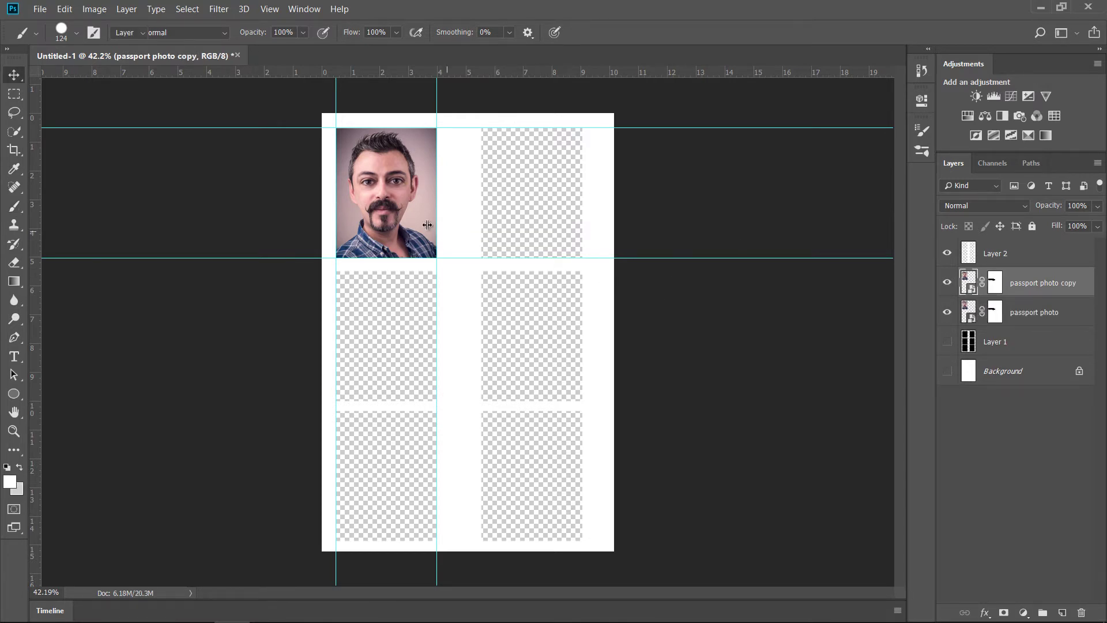
{"action": "left_click_drag", "start_coordinate": [427, 225], "coordinate": [540, 199]}
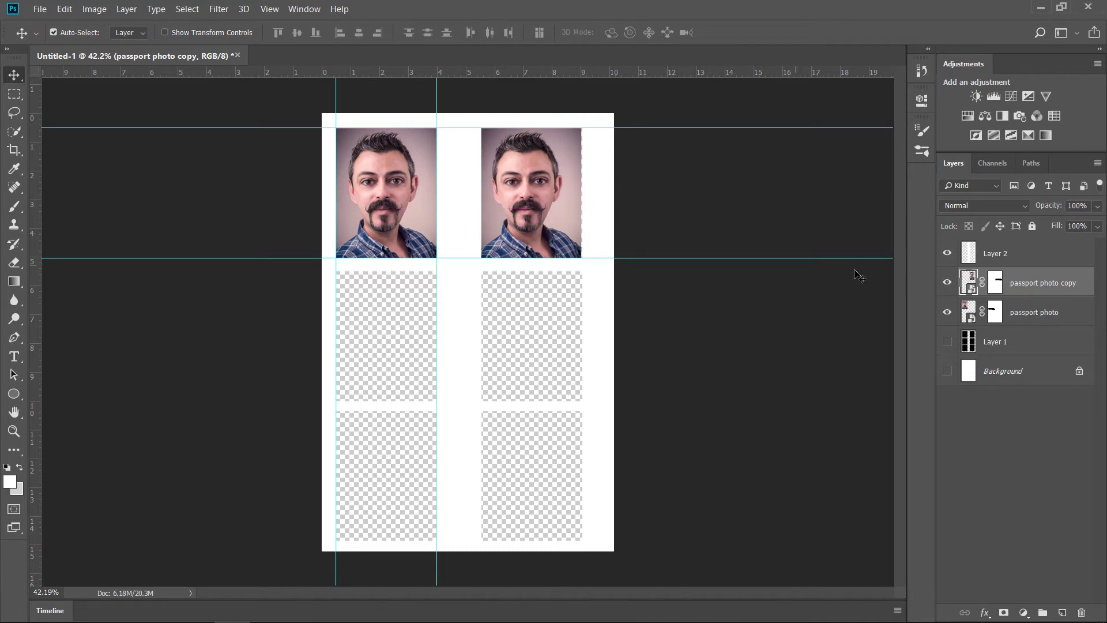
{"action": "key", "text": "ctrl+j"}
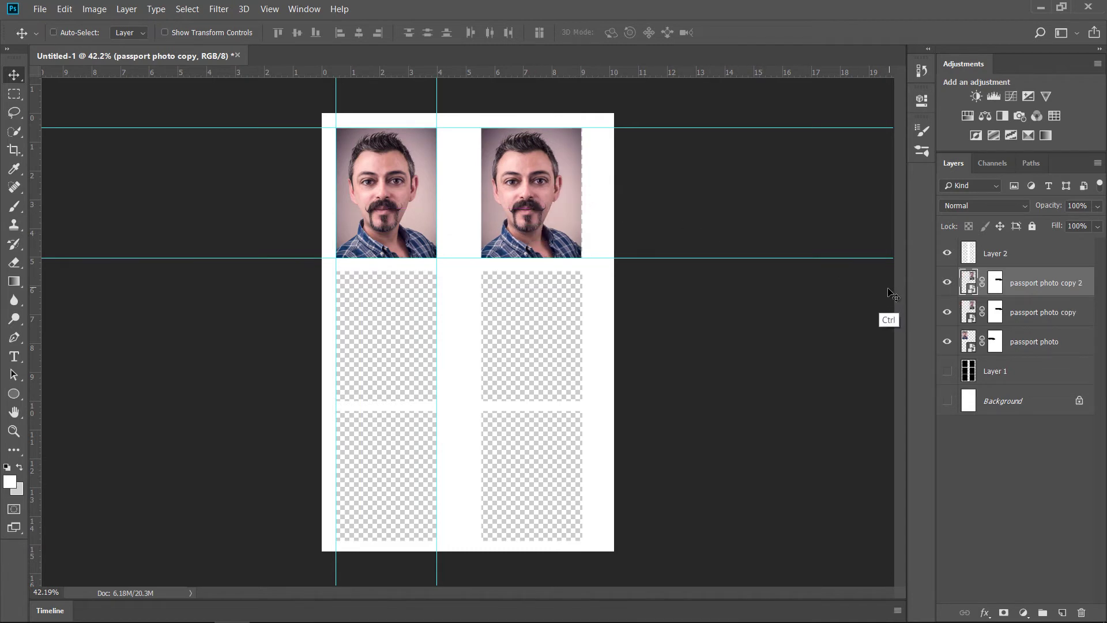
{"action": "left_click_drag", "start_coordinate": [554, 183], "coordinate": [557, 323]}
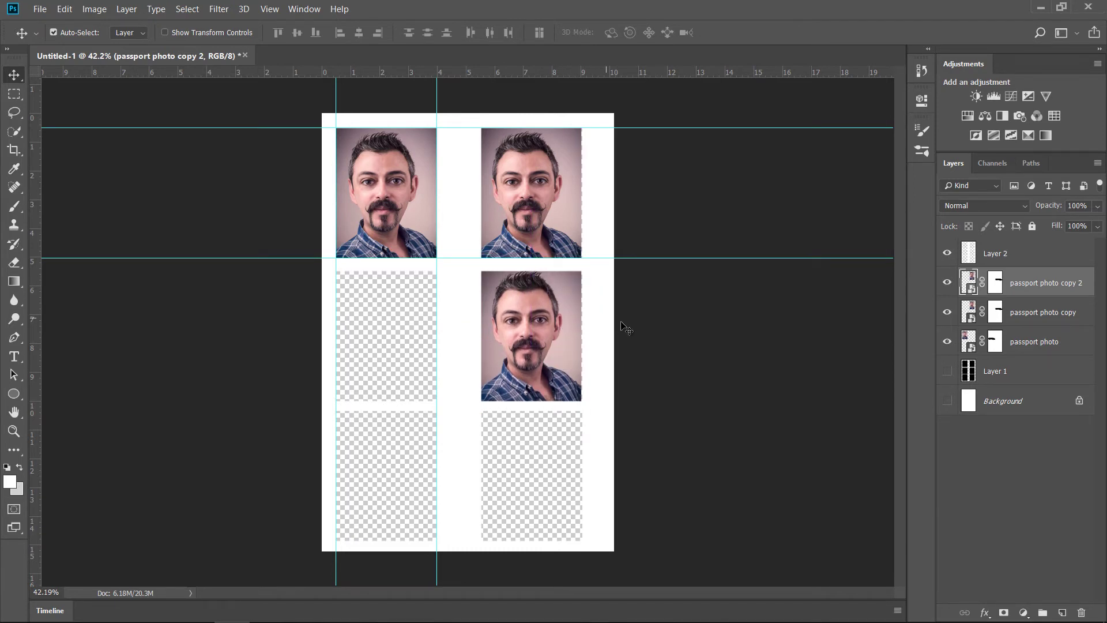
Duplicate the photo into the middle-left, bottom-left and bottom-right frames.
{"action": "key", "text": "ctrl+j"}
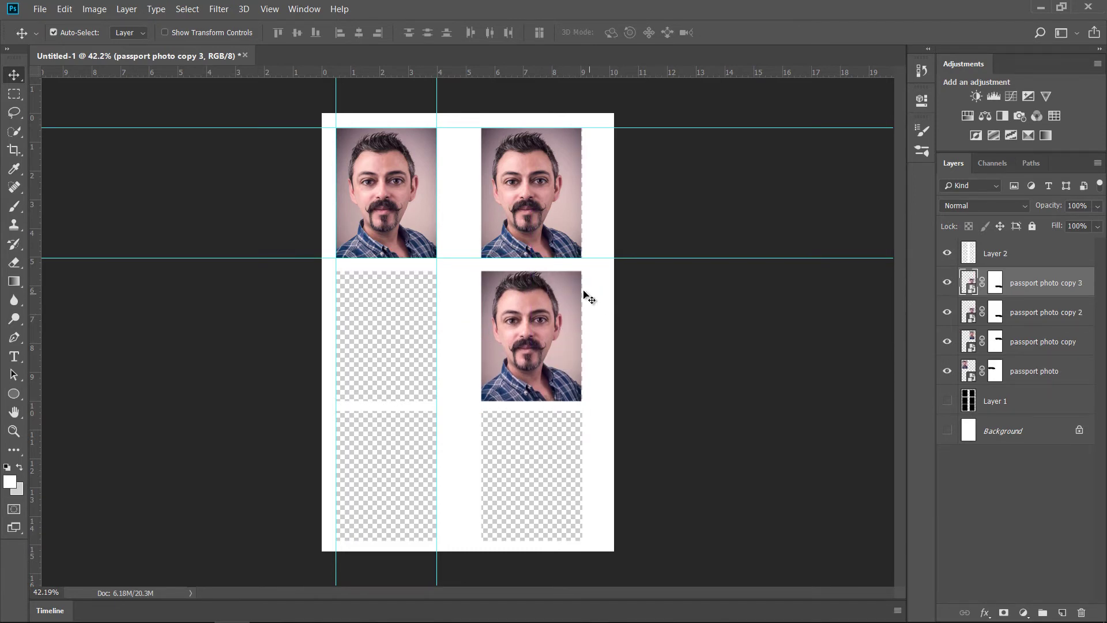
{"action": "left_click_drag", "start_coordinate": [546, 309], "coordinate": [401, 309]}
{"action": "key", "text": "ctrl"}
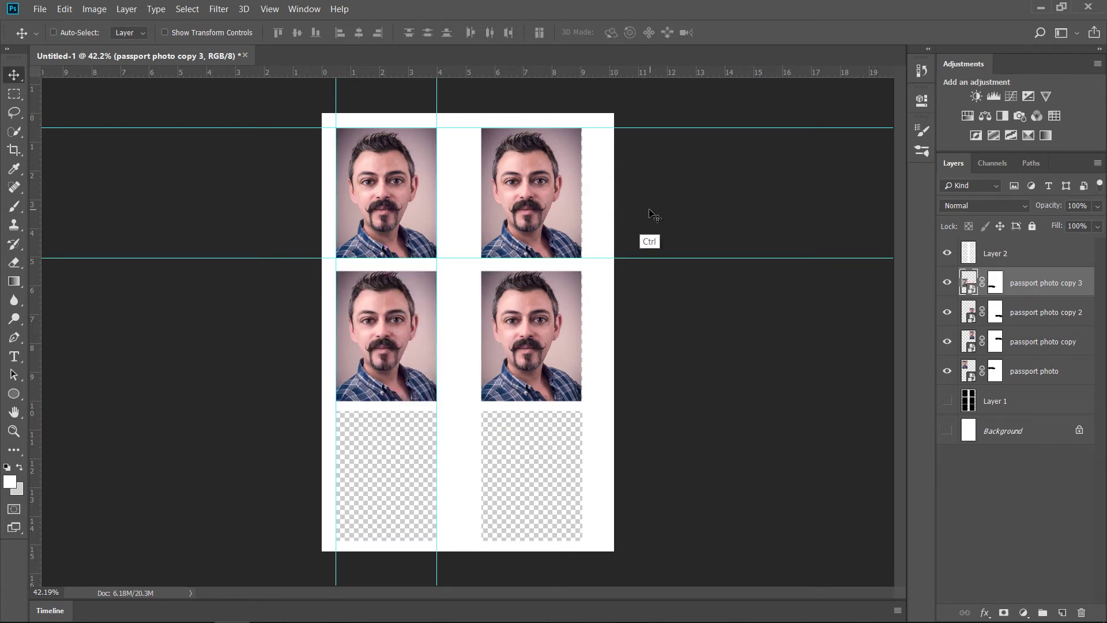
{"action": "key", "text": "ctrl+j"}
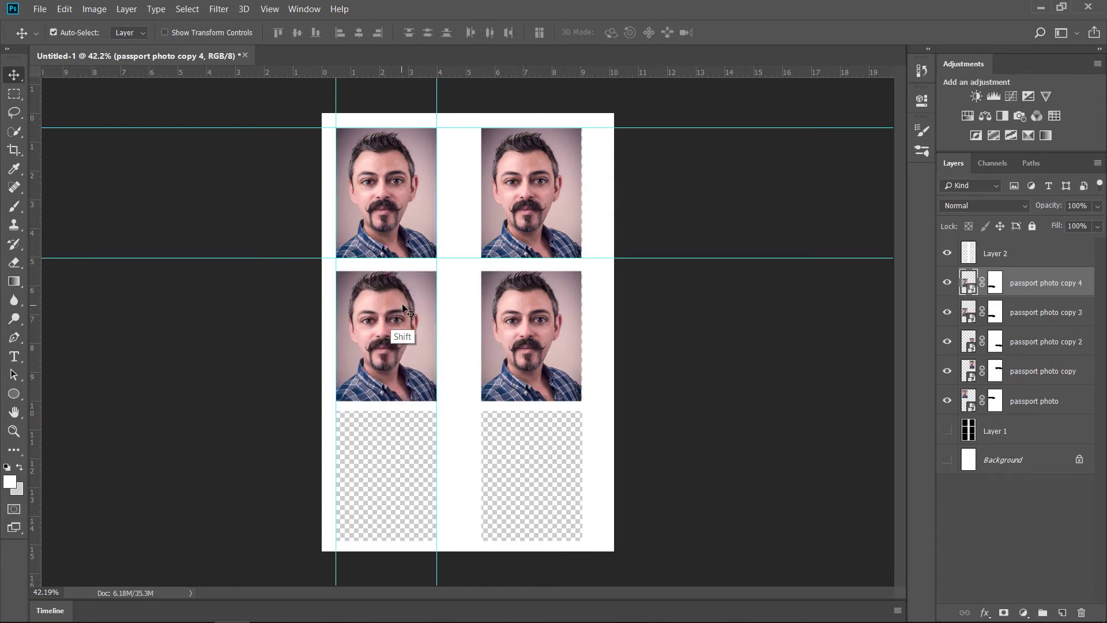
{"action": "left_click_drag", "start_coordinate": [403, 308], "coordinate": [410, 447]}
{"action": "key", "text": "ctrl"}
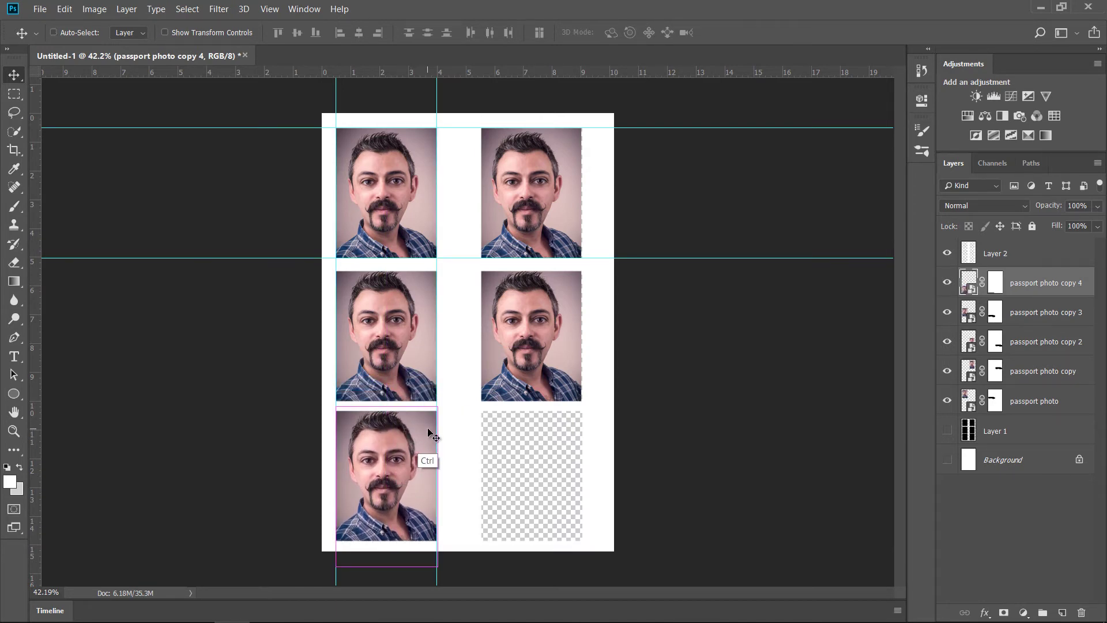
{"action": "key", "text": "ctrl+j"}
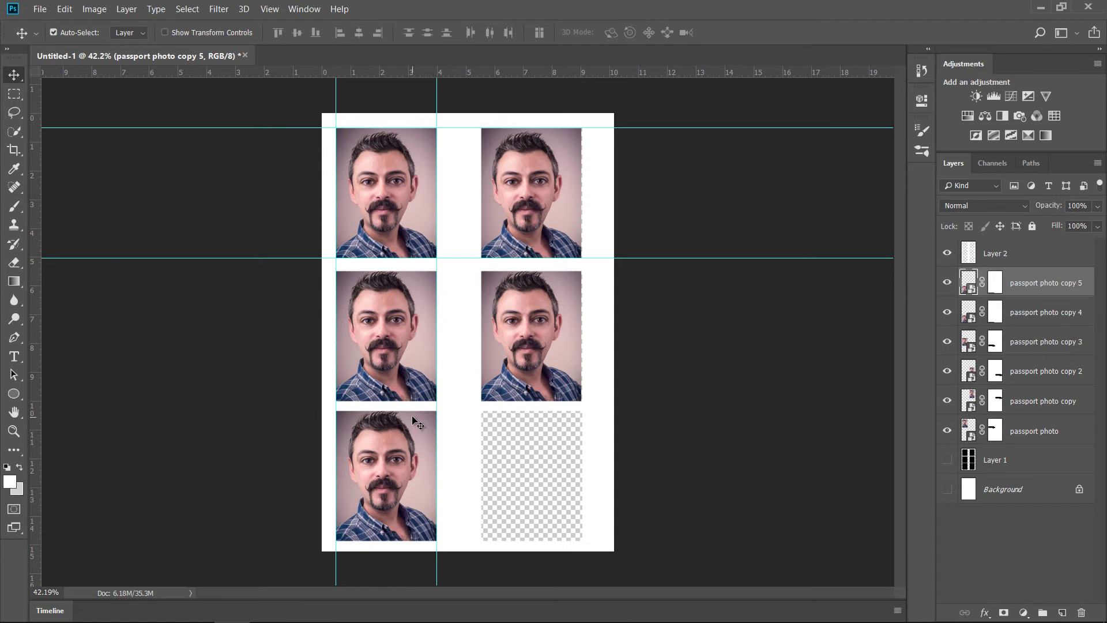
{"action": "left_click_drag", "start_coordinate": [414, 421], "coordinate": [539, 420]}
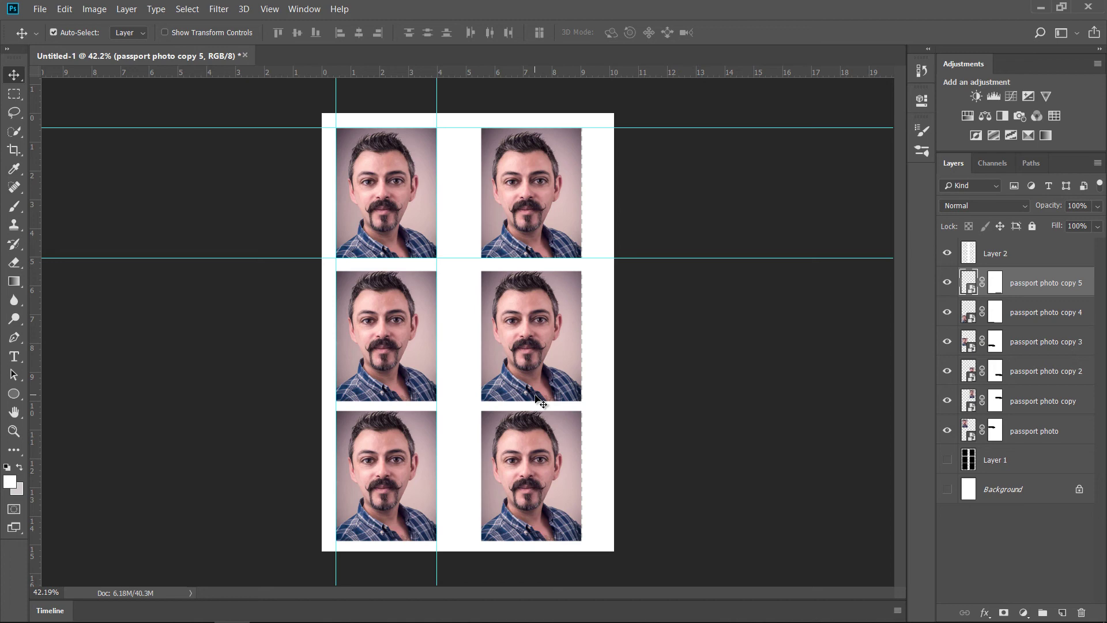
Zoom the sheet to 200% and pan to the middle-right passport photo to inspect its edges.
{"action": "key", "text": "ctrl+plus"}
{"action": "key", "text": "ctrl+plus"}
{"action": "key", "text": "ctrl+plus"}
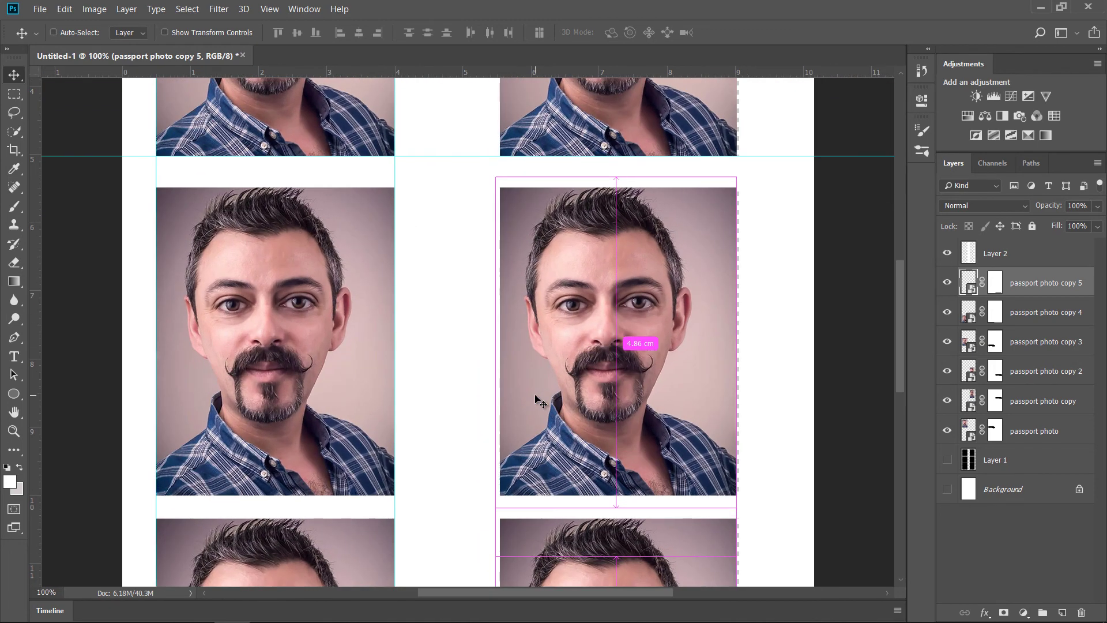
{"action": "key", "text": "ctrl+plus"}
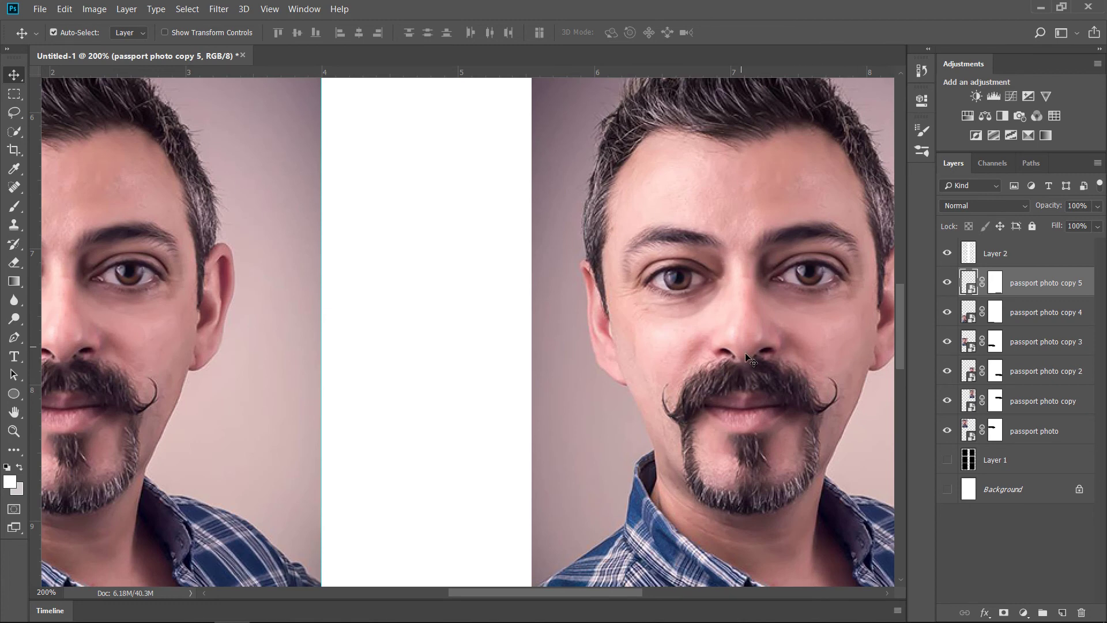
{"action": "left_click_drag", "start_coordinate": [785, 361], "coordinate": [539, 375]}
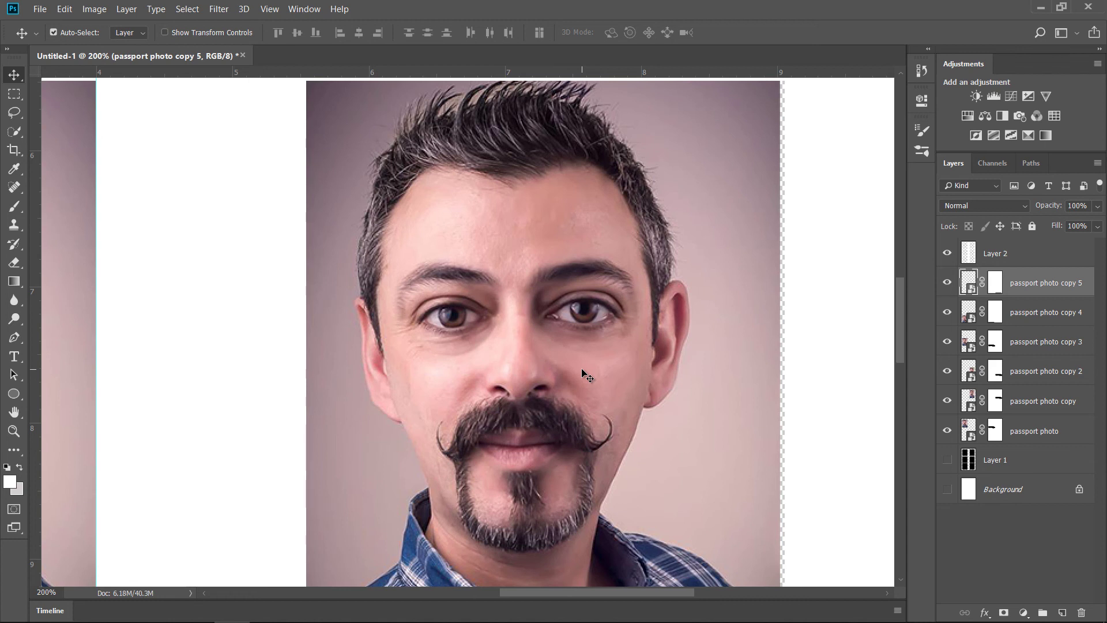